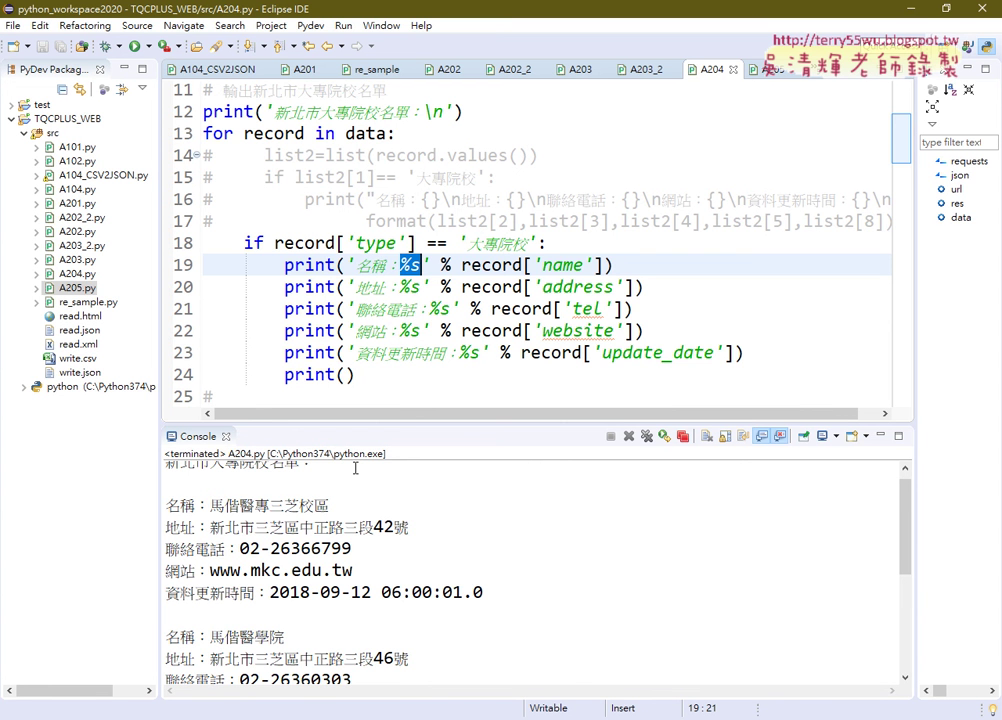
Replace the %s placeholder in line 19's name string with {:s}
click(346, 264)
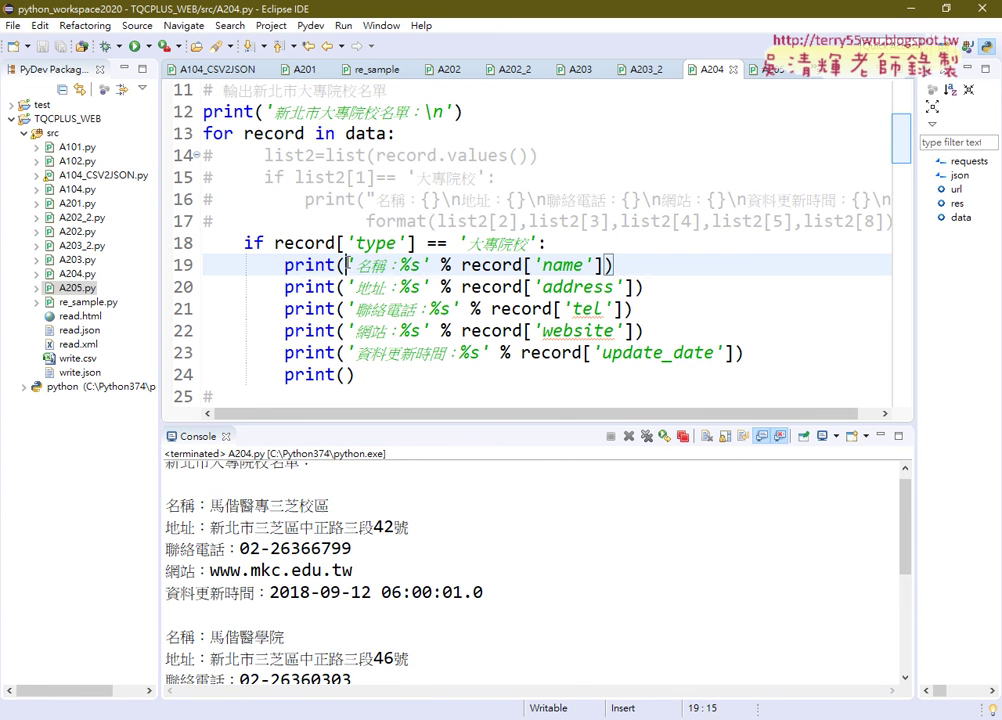
drag(346, 264, 601, 264)
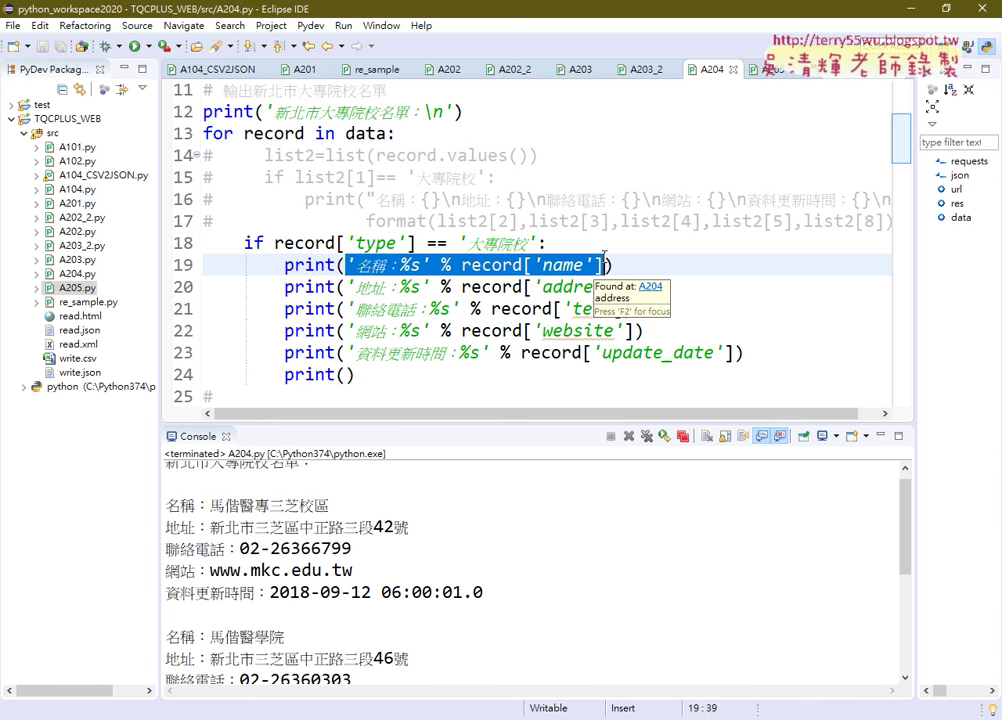
click(458, 243)
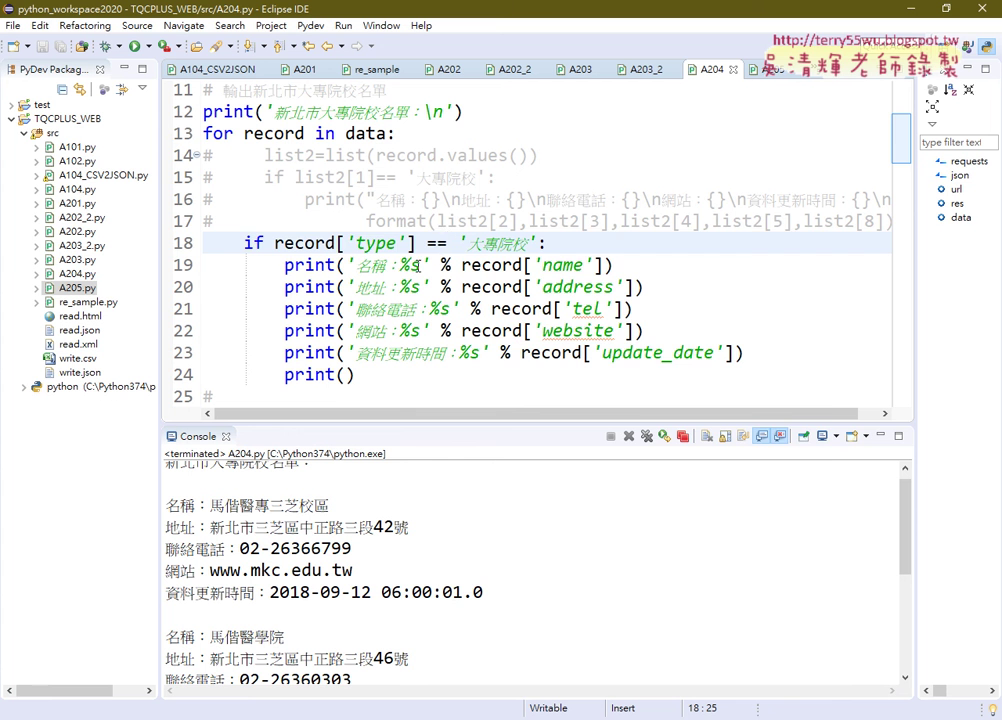
double_click(413, 265)
mouse_move(498, 287)
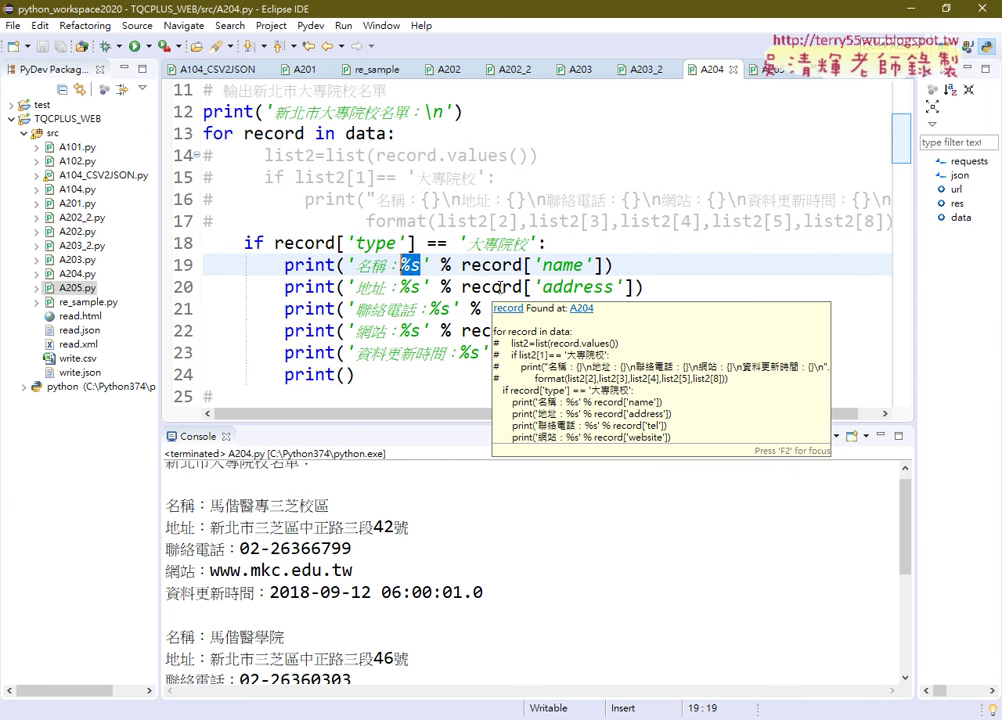
text({})
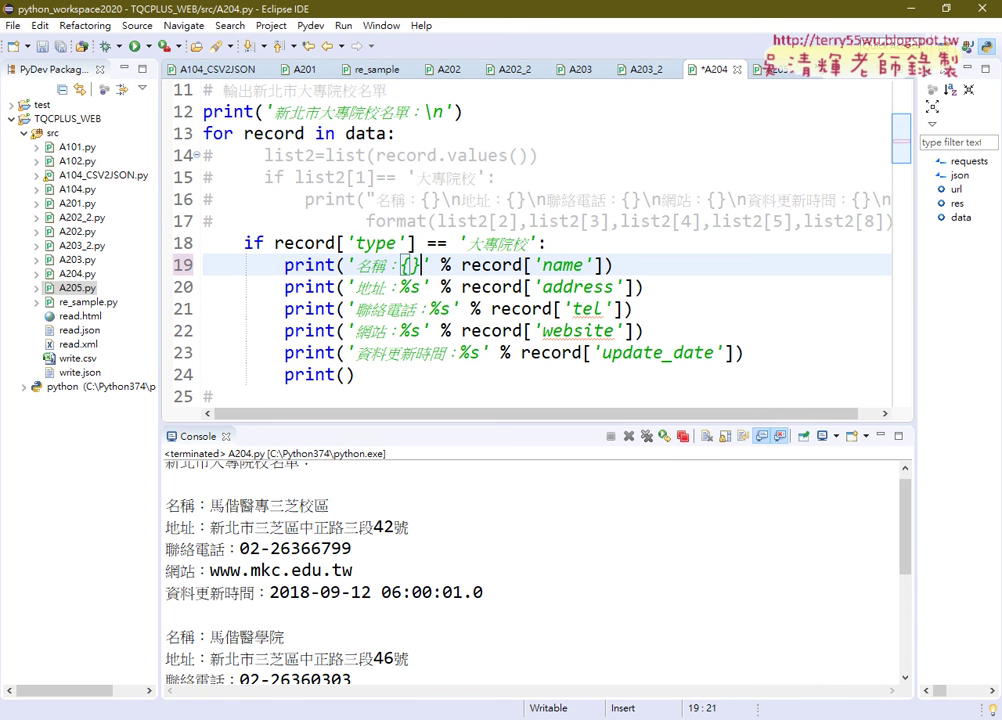
key(Left)
text(:)
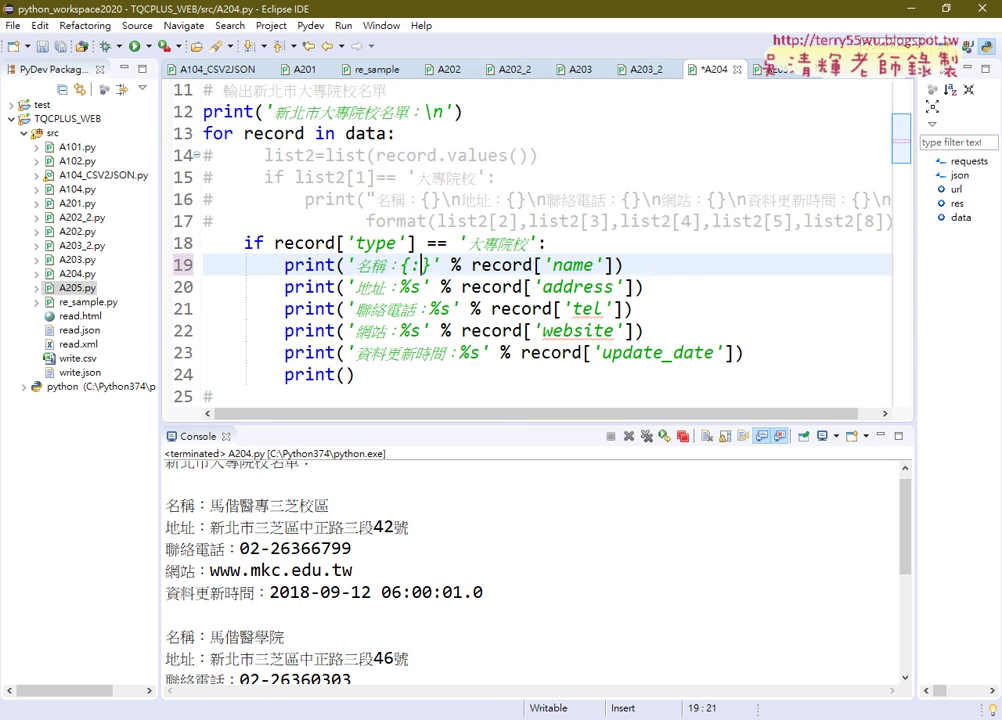
text(s)
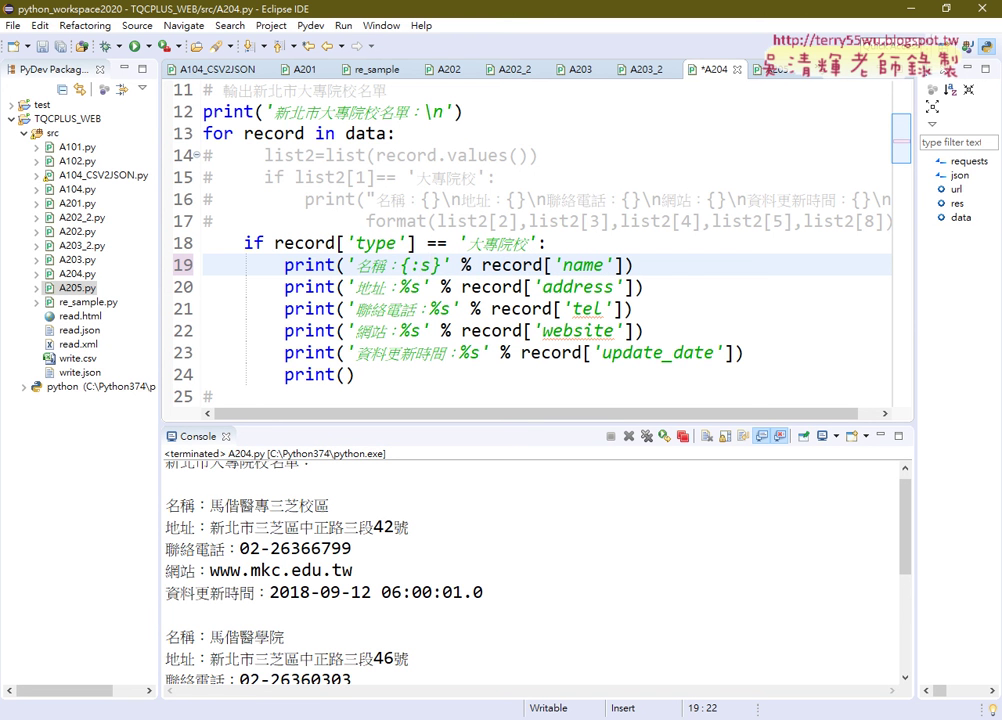
key(BackSpace)
key(BackSpace)
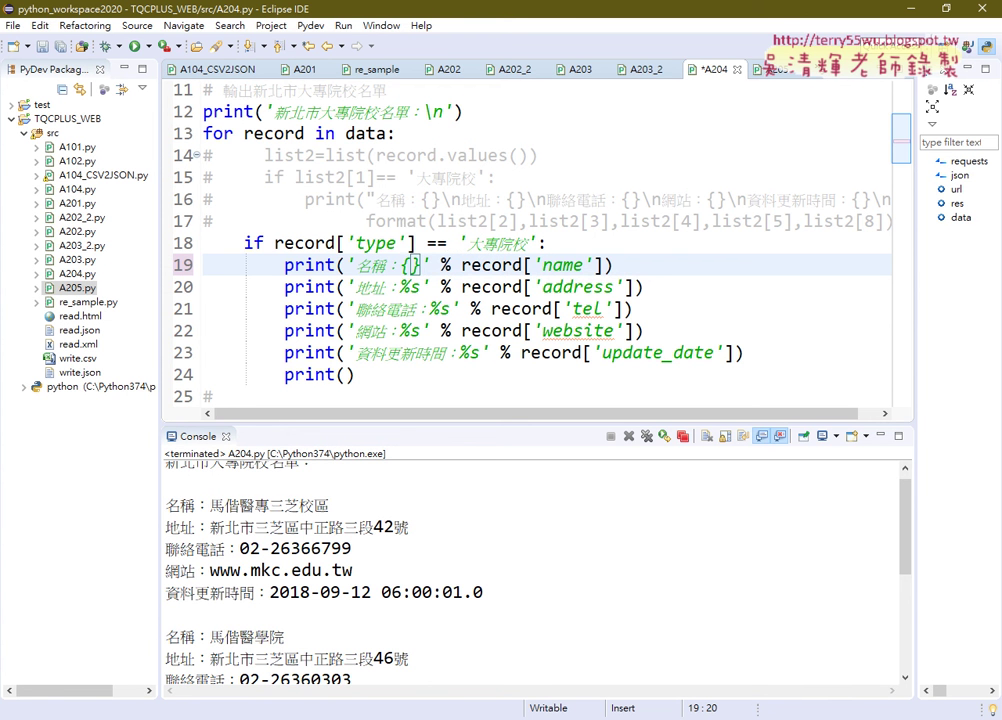
text(:s)
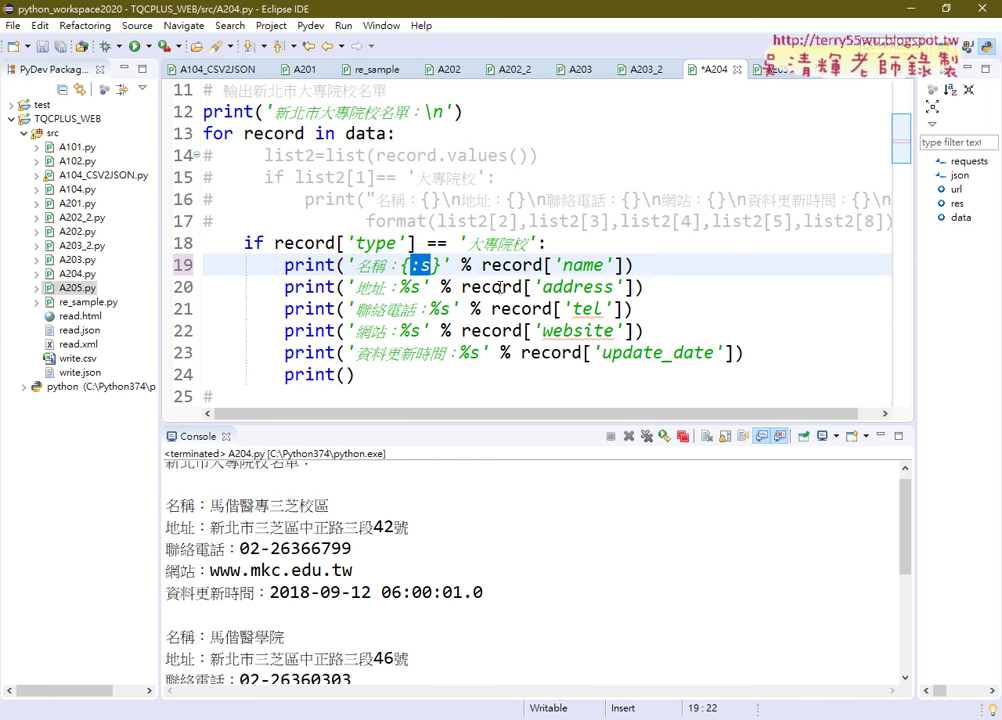
Add .format( after the string, drop the % operator, and close the call after record['name']
key(Right)
key(Right)
text(.fo)
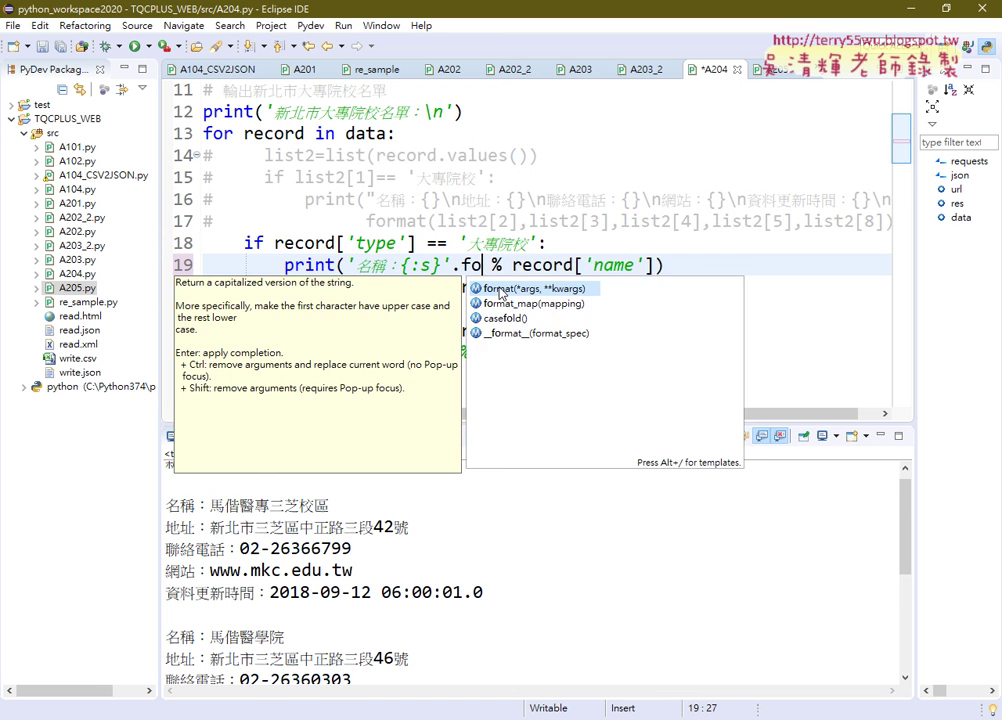
text(rmat)
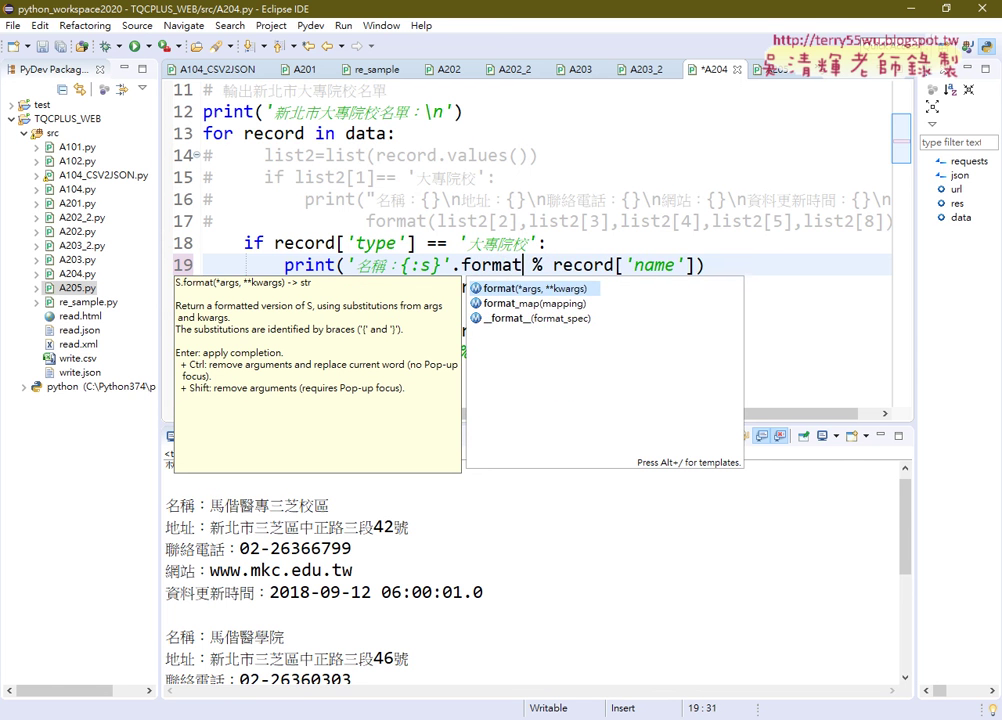
text(()
key(Delete)
key(Delete)
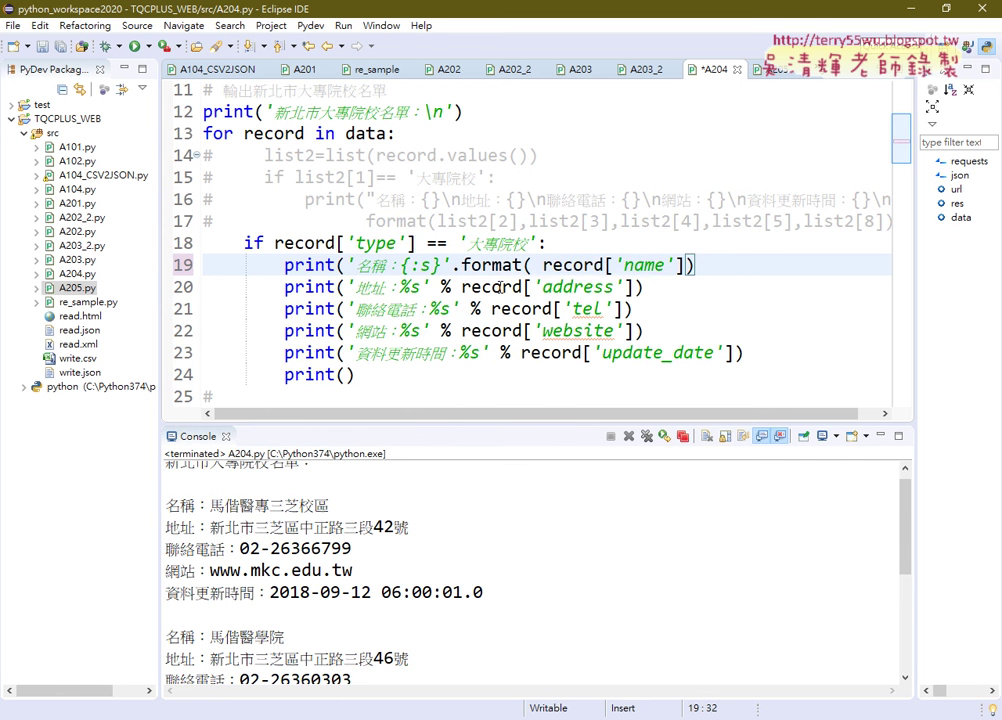
key(Delete)
key(Right)
key(Right)
key(Right)
key(Right)
key(Right)
key(Right)
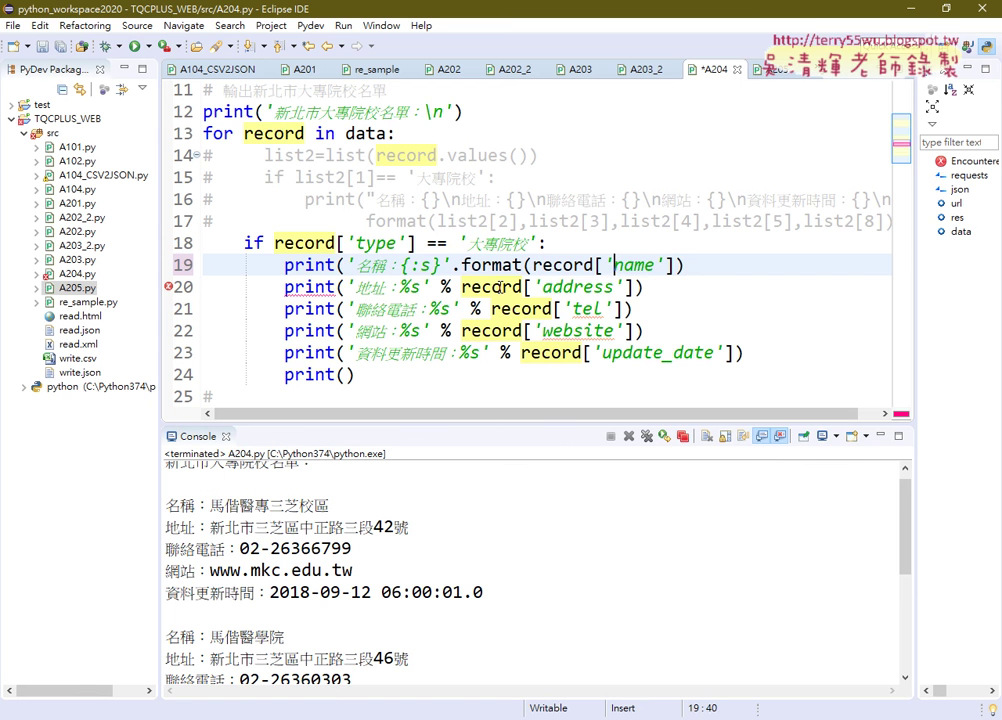
key(Right)
key(Right)
key(Right)
key(Right)
key(Right)
key(Right)
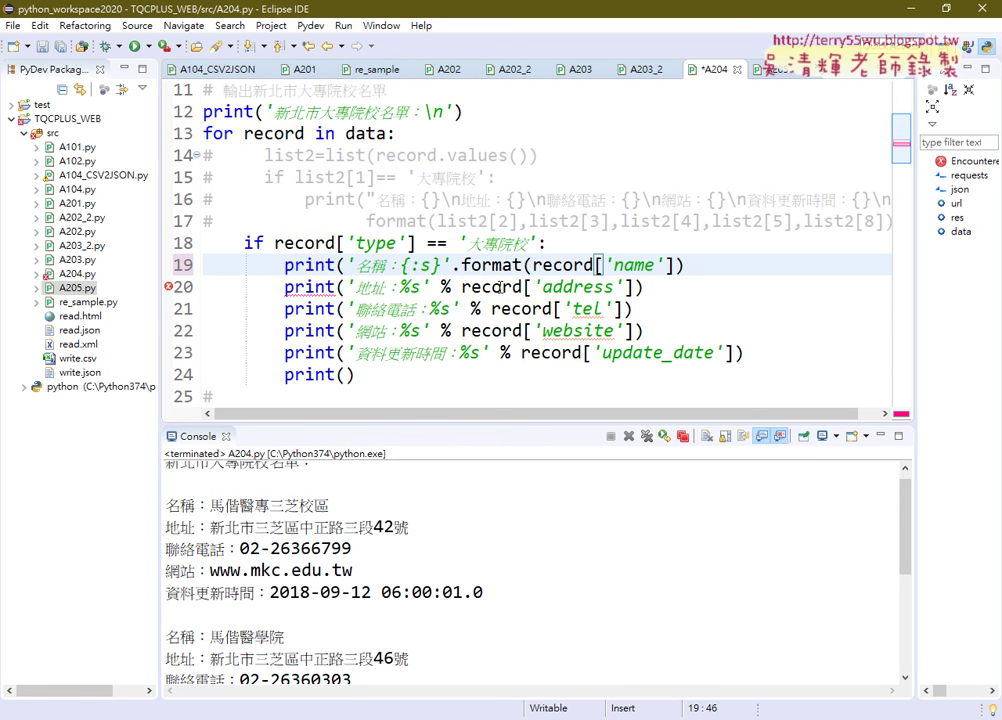
text())
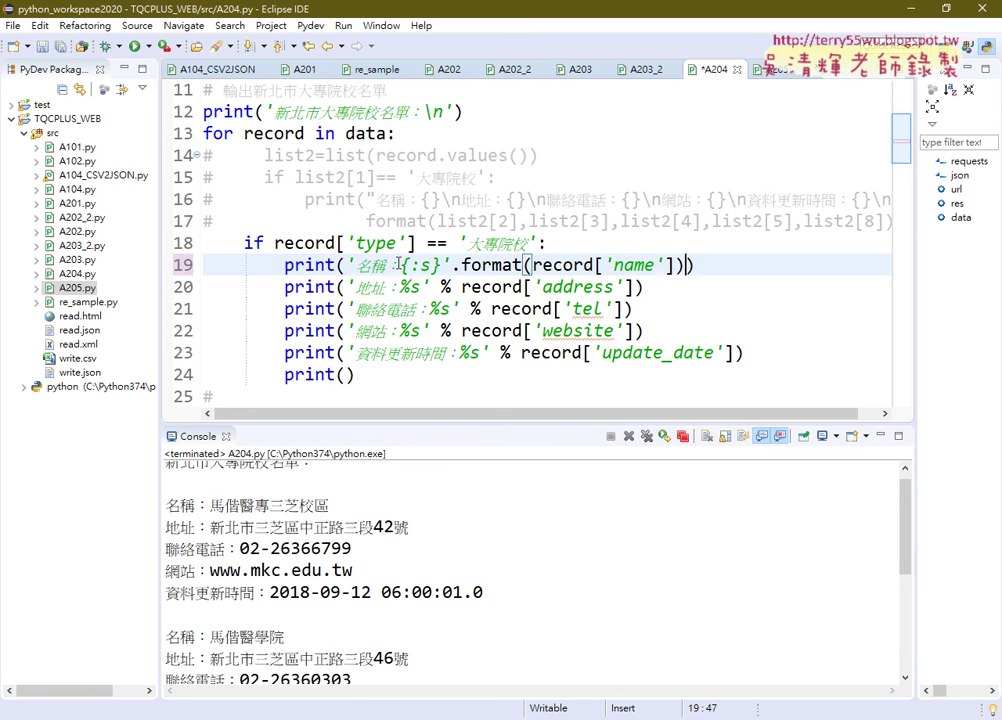
drag(401, 265, 441, 265)
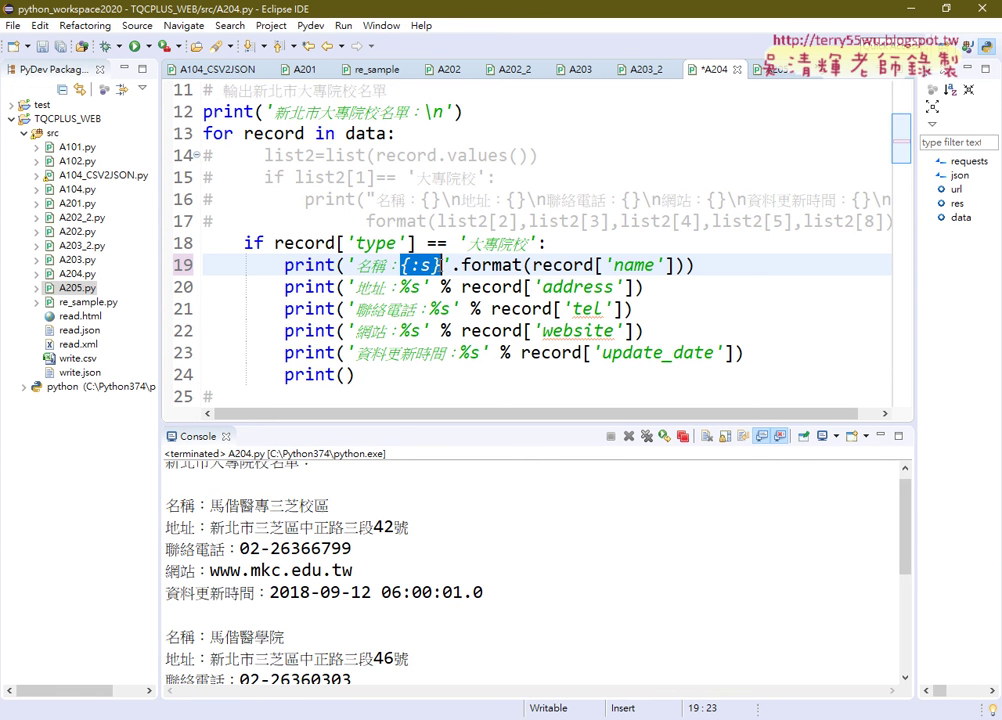
key(shift)
Open the 試題第3類(單雙) question document from the Python 3 course Drive folder
click(335, 635)
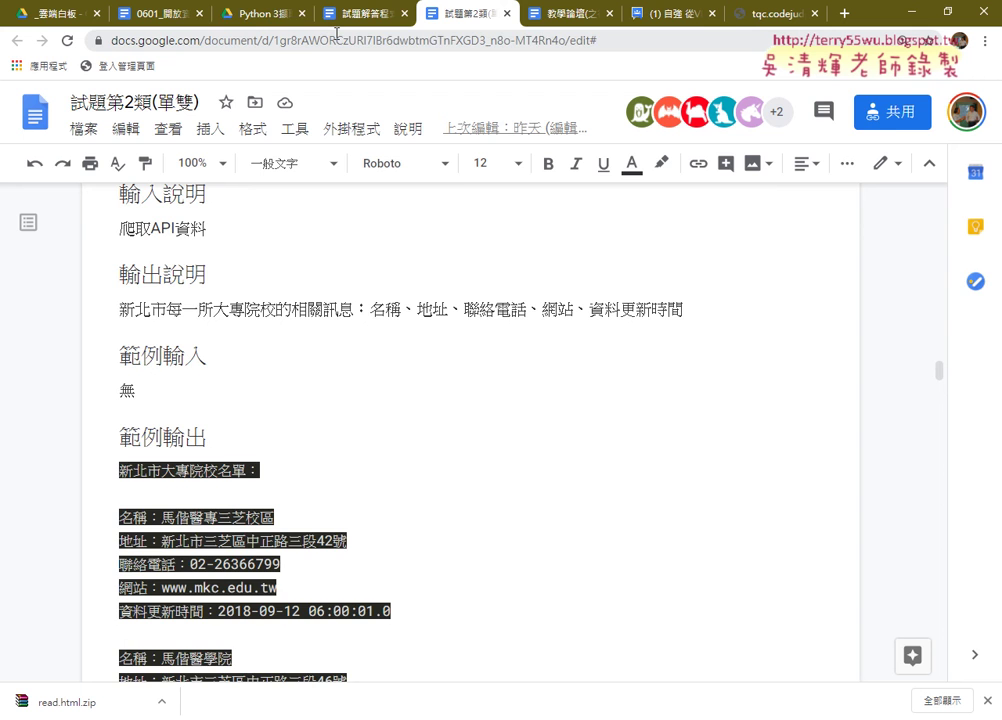
click(258, 13)
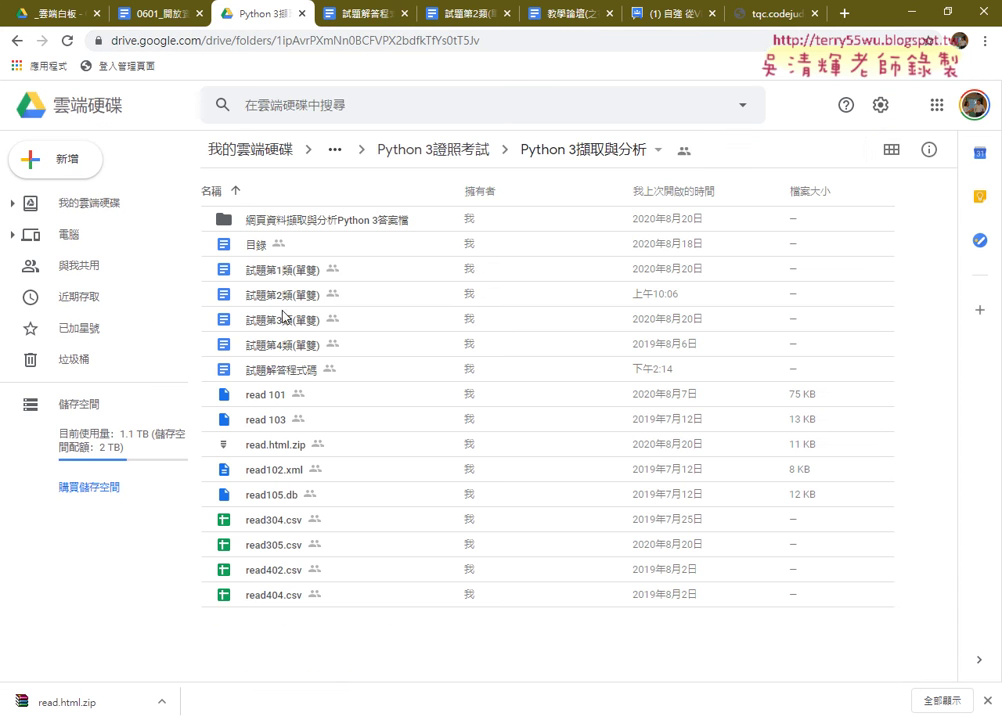
double_click(283, 318)
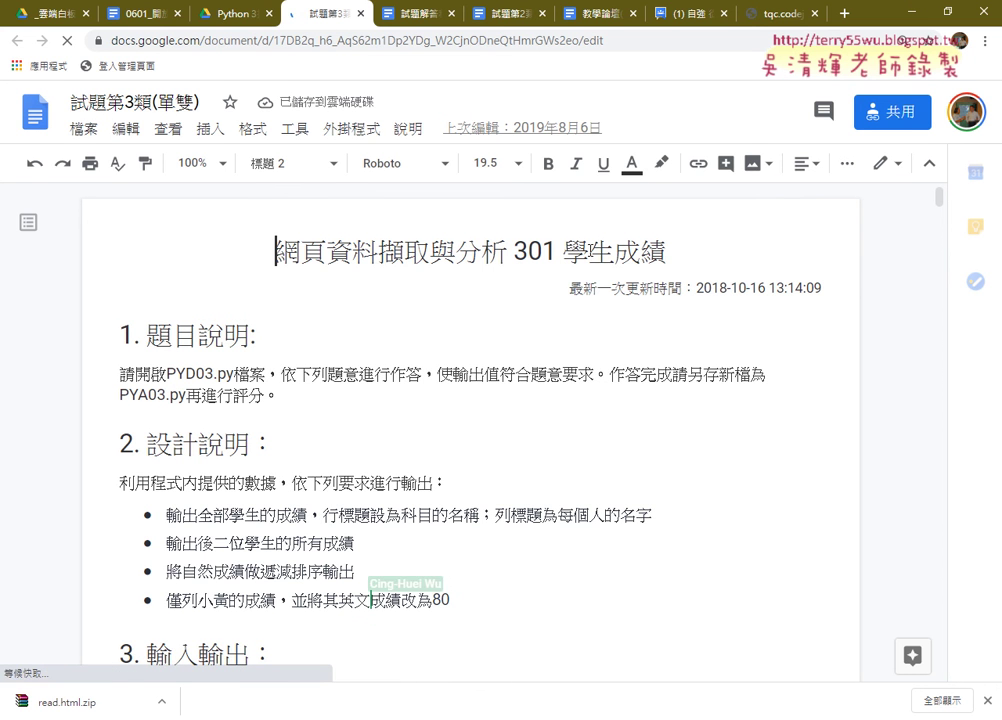
Highlight 學生成績 in the title, then select the sample output score table
drag(563, 251, 667, 251)
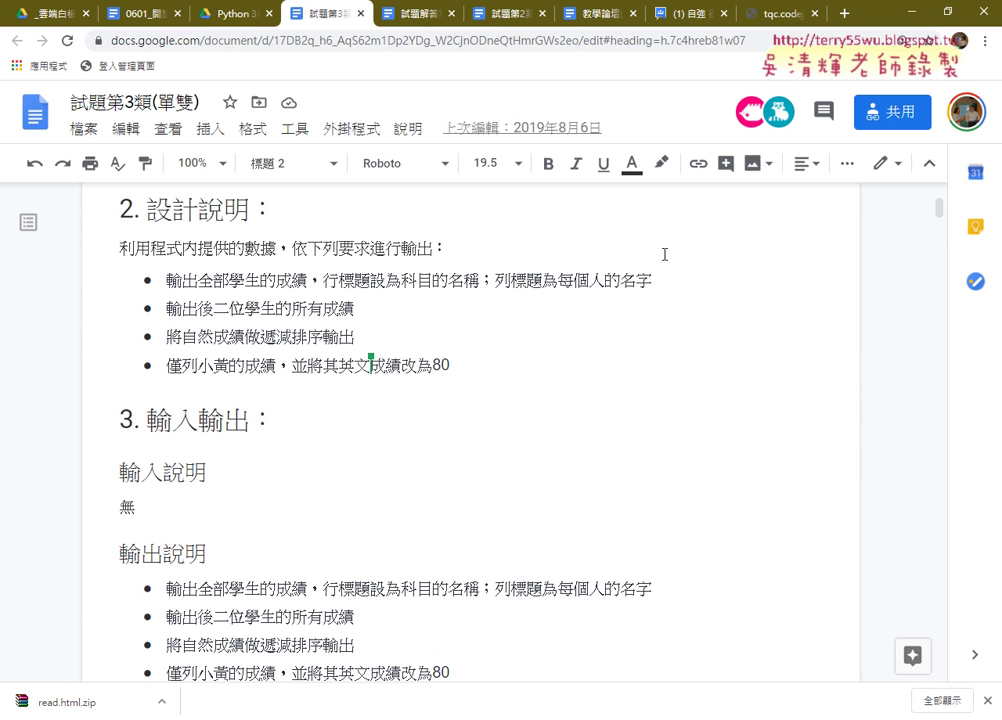
scroll(666, 255, down, 3)
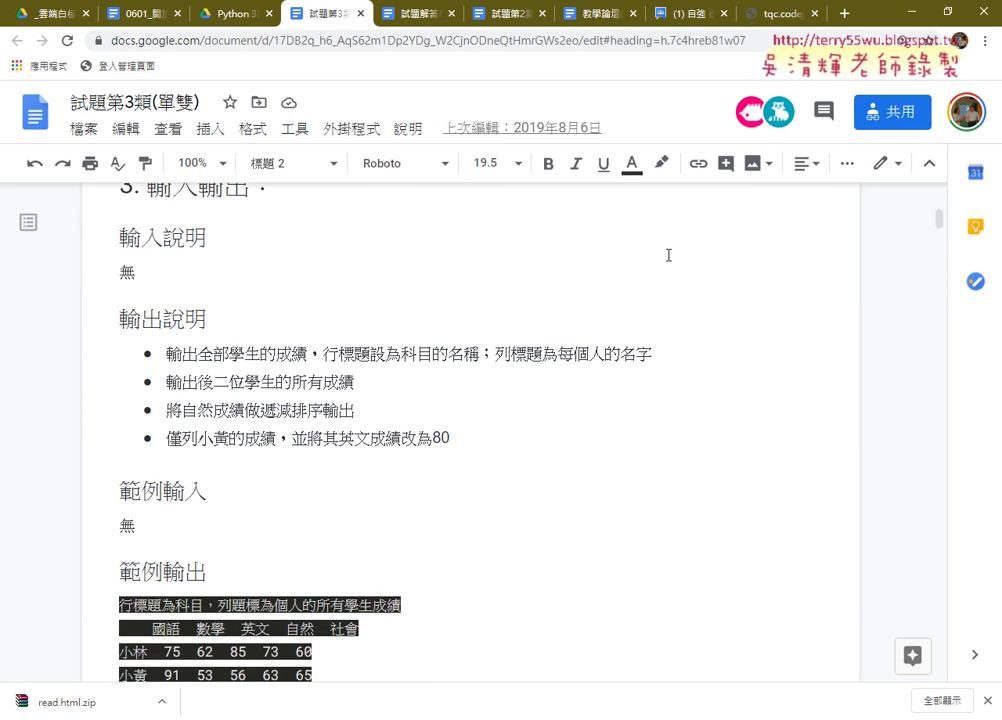
scroll(668, 255, down, 3)
scroll(668, 255, down, 1)
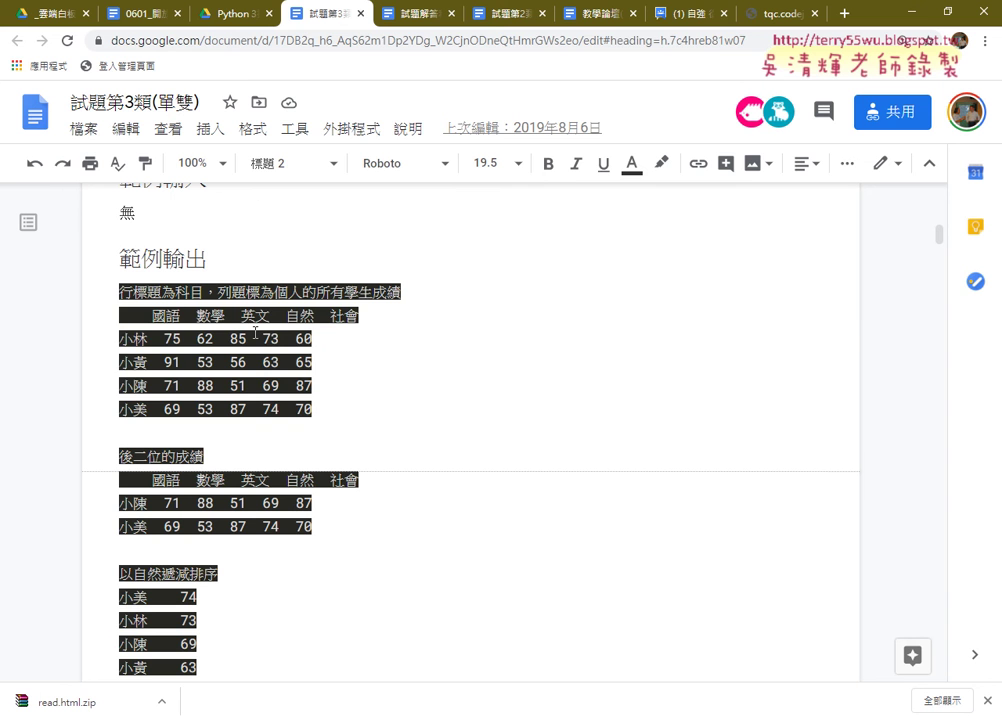
drag(119, 313, 328, 404)
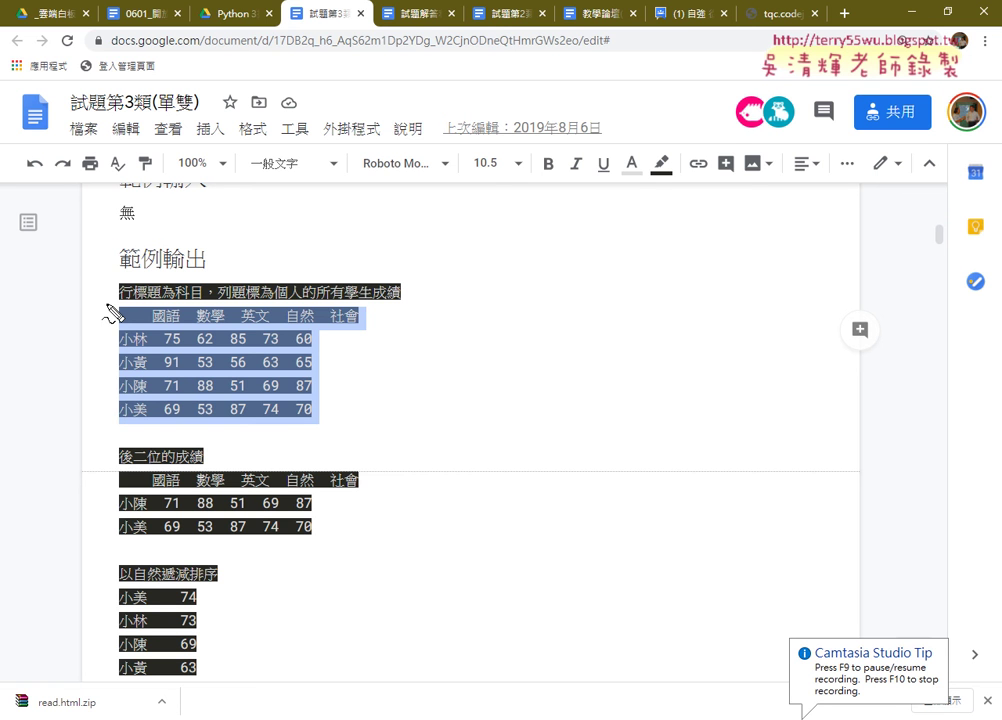
Draw a red box around the sample score table and underline its subject header row
drag(107, 303, 107, 418)
mouse_move(120, 303)
mouse_down()
mouse_move(345, 312)
mouse_move(365, 405)
mouse_move(130, 423)
mouse_up()
drag(333, 423, 363, 420)
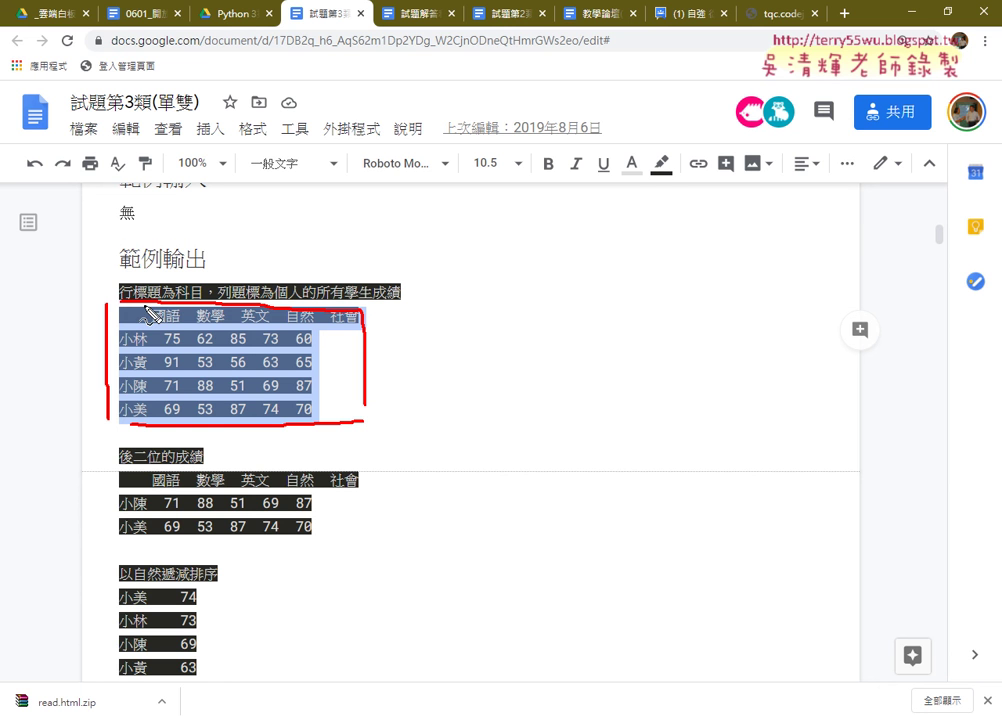
mouse_move(150, 313)
mouse_down()
mouse_move(335, 303)
mouse_move(353, 325)
mouse_up()
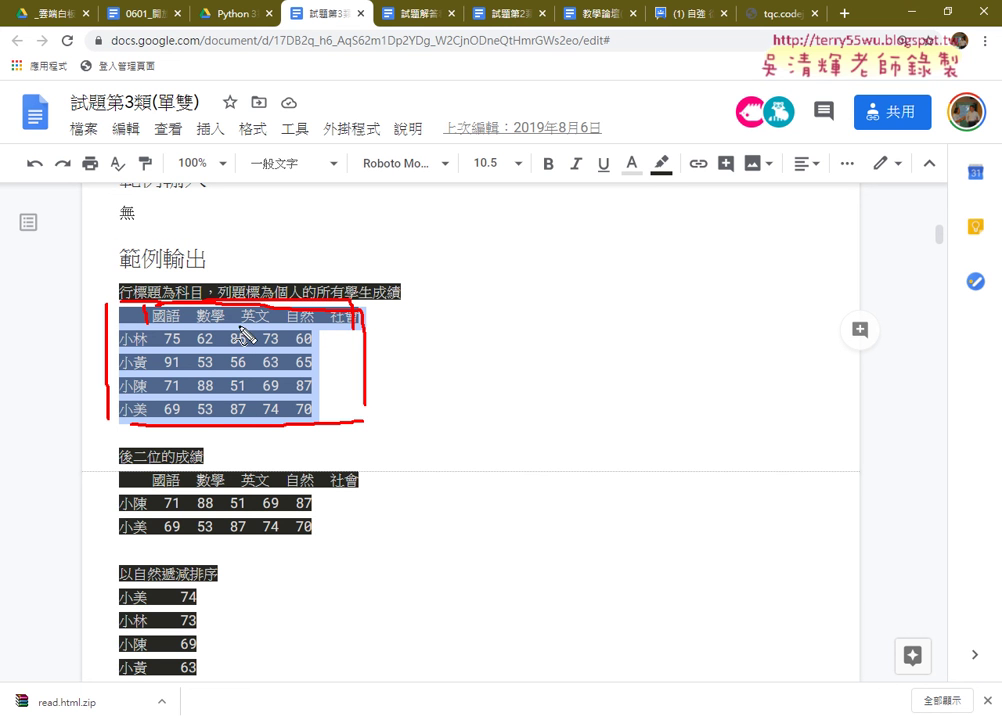
mouse_move(150, 335)
mouse_down()
mouse_move(353, 333)
mouse_move(425, 316)
mouse_move(454, 322)
mouse_move(477, 343)
mouse_move(523, 332)
mouse_up()
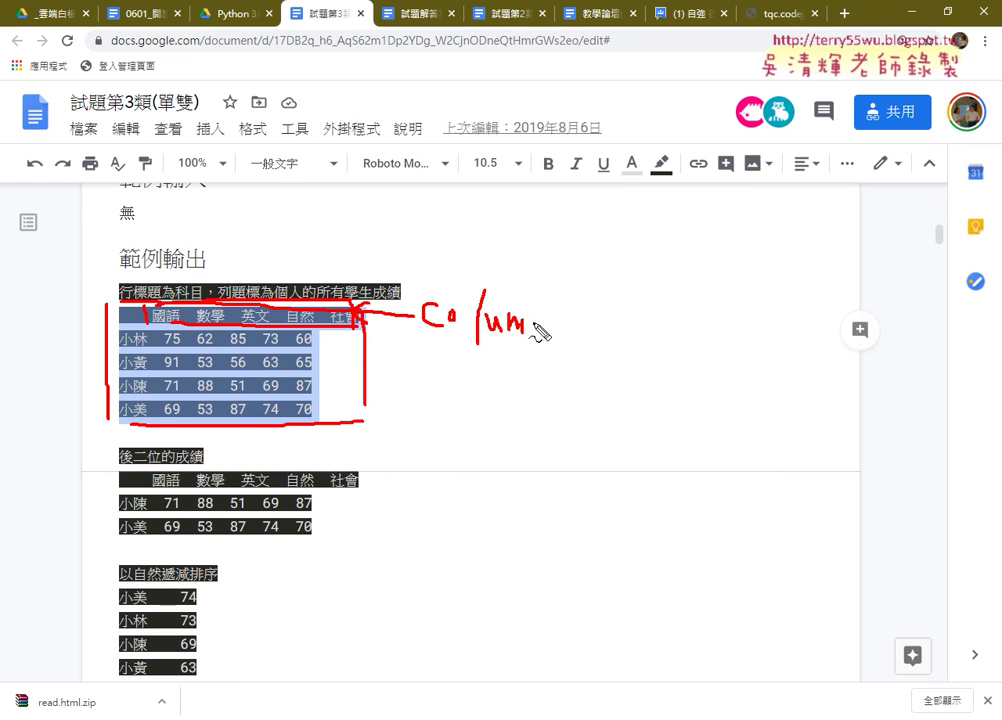
Finish the Columns label, box the student-name column and write index beside it
drag(541, 320, 545, 332)
drag(121, 327, 119, 330)
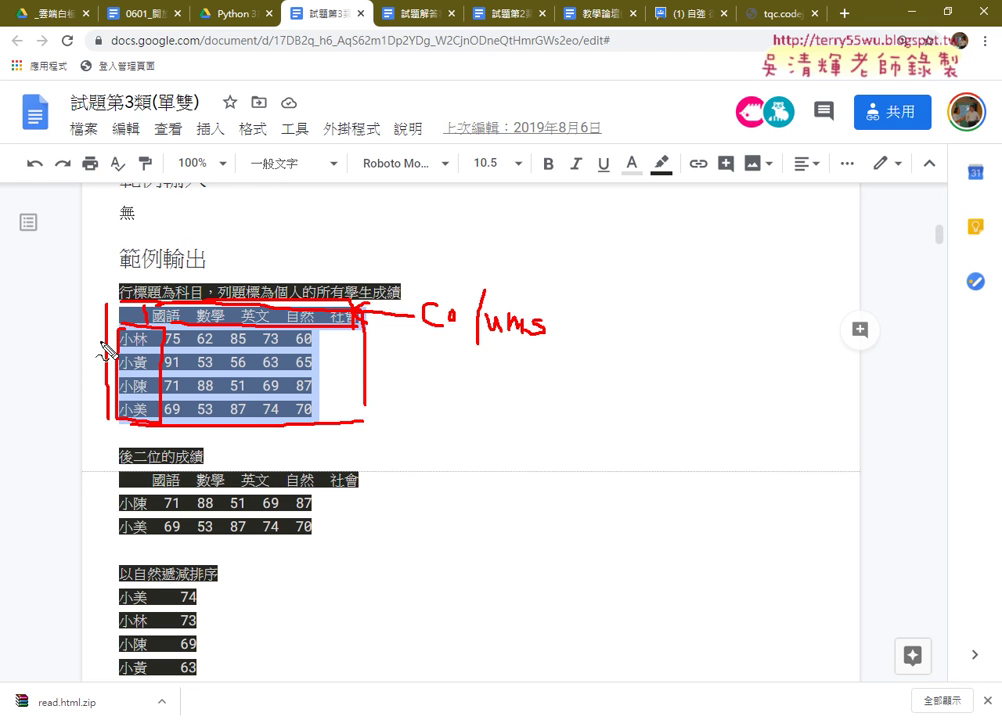
mouse_move(16, 371)
mouse_down()
mouse_move(17, 392)
mouse_move(48, 388)
mouse_up()
mouse_move(60, 340)
mouse_down()
mouse_move(62, 386)
mouse_move(82, 380)
mouse_up()
mouse_move(76, 393)
mouse_down()
mouse_move(100, 390)
mouse_move(84, 392)
mouse_up()
drag(22, 350, 30, 362)
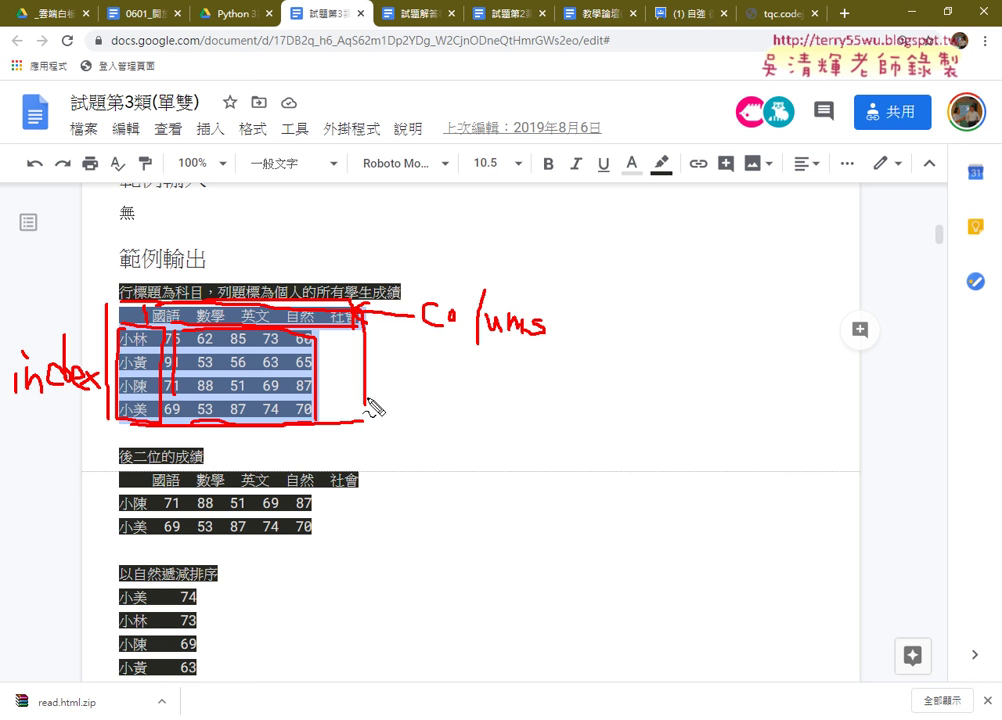
Write values beside the score cells, then erase all red markings
mouse_move(402, 394)
mouse_down()
mouse_move(426, 397)
mouse_move(444, 427)
mouse_move(455, 424)
mouse_up()
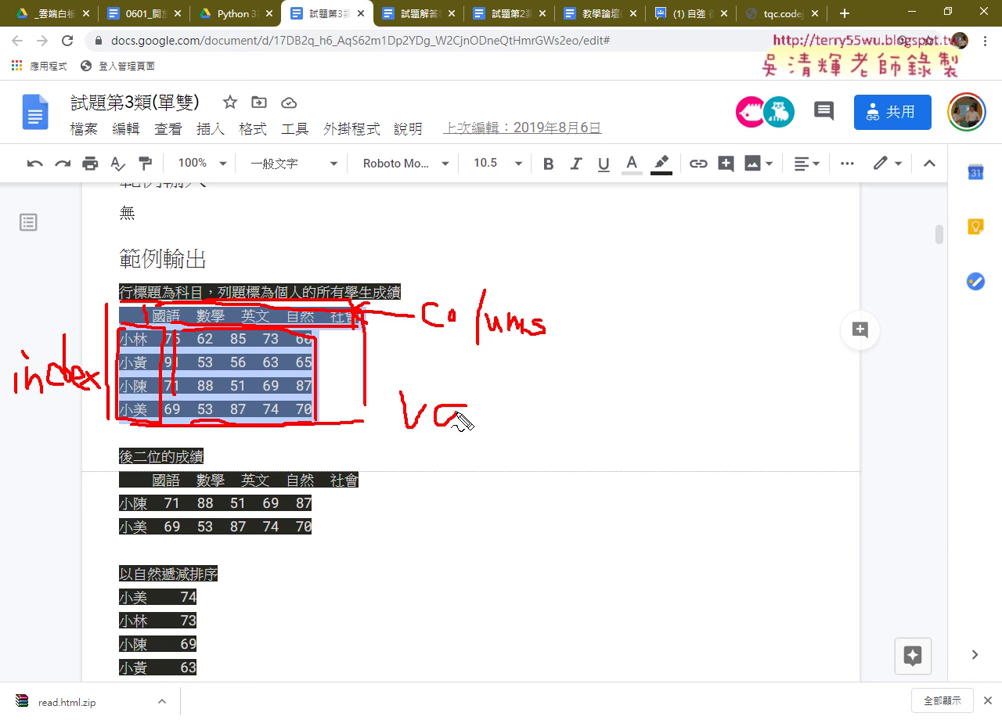
mouse_move(484, 368)
mouse_down()
mouse_move(482, 430)
mouse_move(556, 441)
mouse_up()
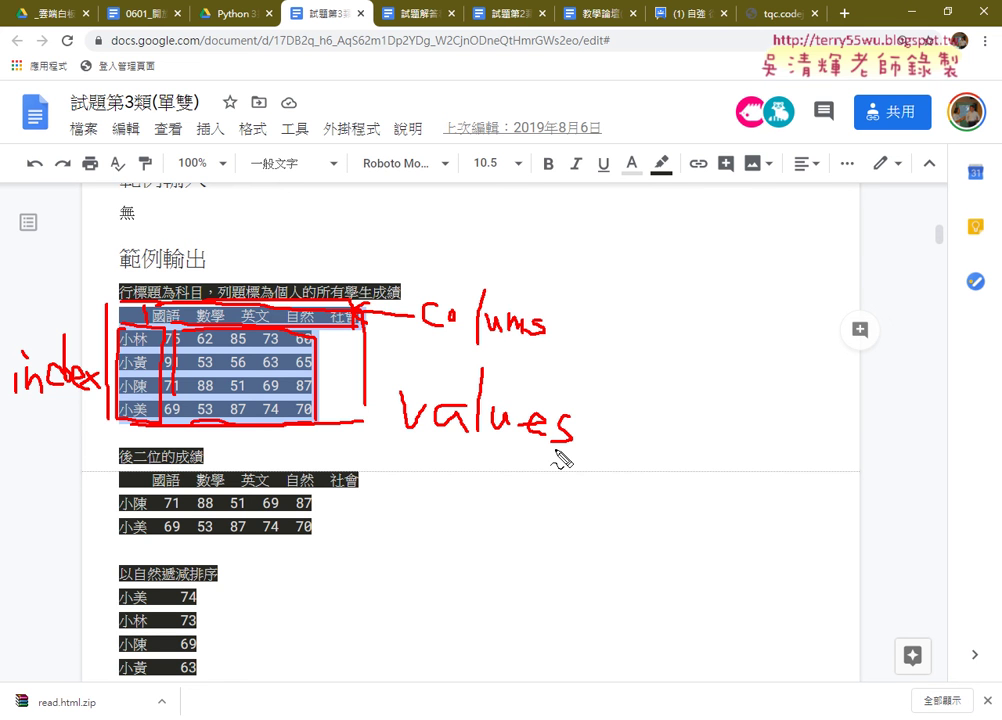
key(Escape)
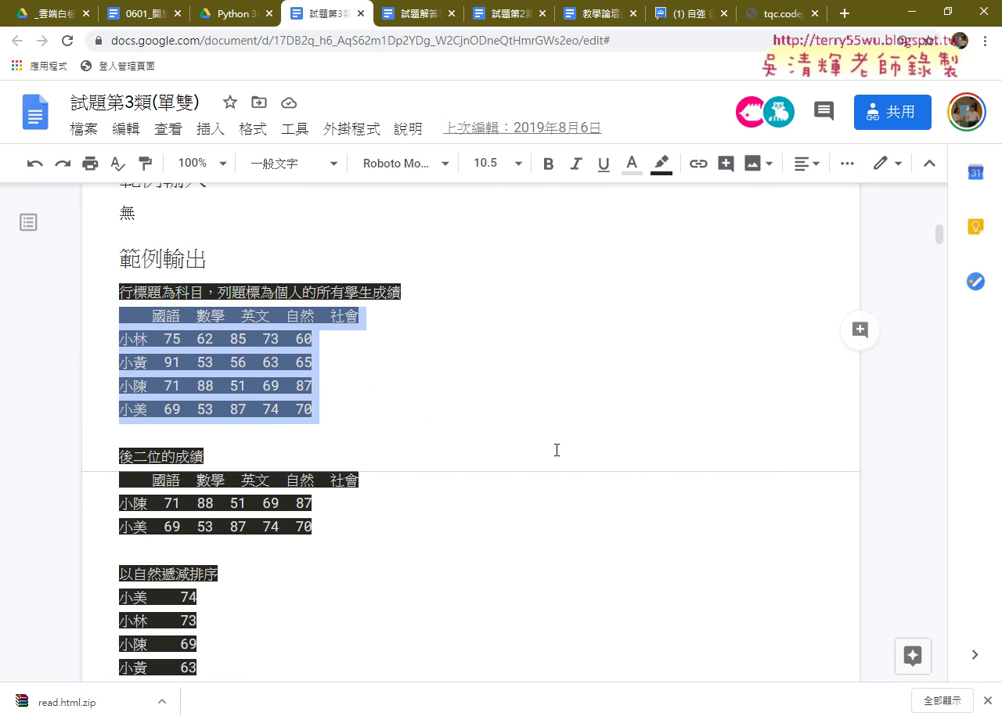
In 試題解答程式碼, highlight the 301學生成績 heading and the words Data Frame
click(410, 14)
scroll(467, 353, down, 3)
scroll(470, 353, down, 2)
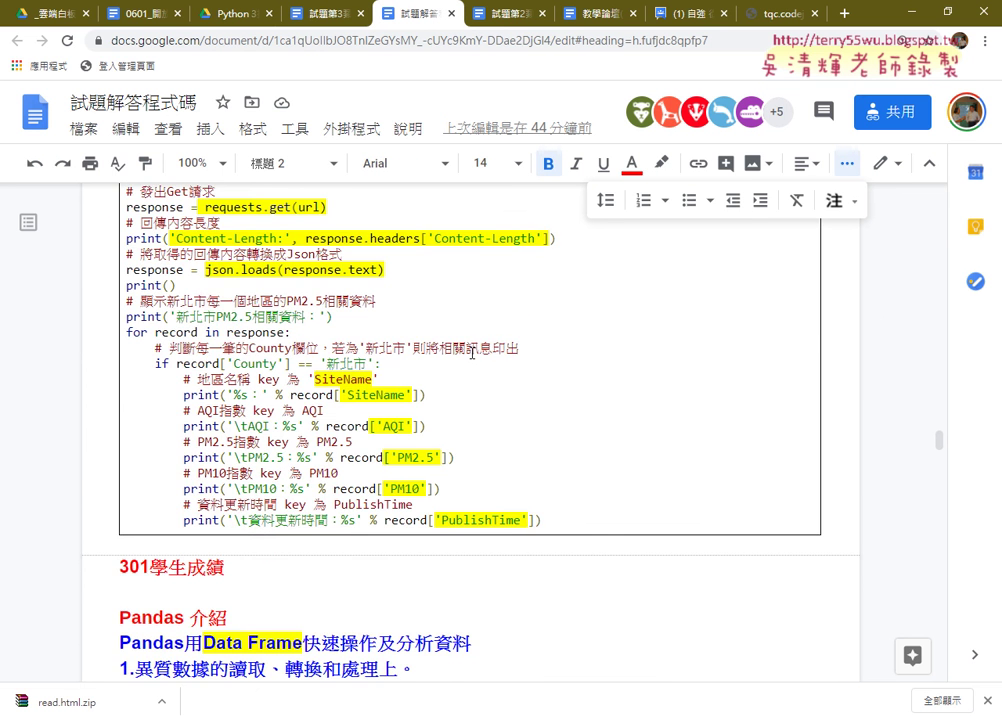
scroll(420, 330, down, 4)
scroll(400, 311, up, 1)
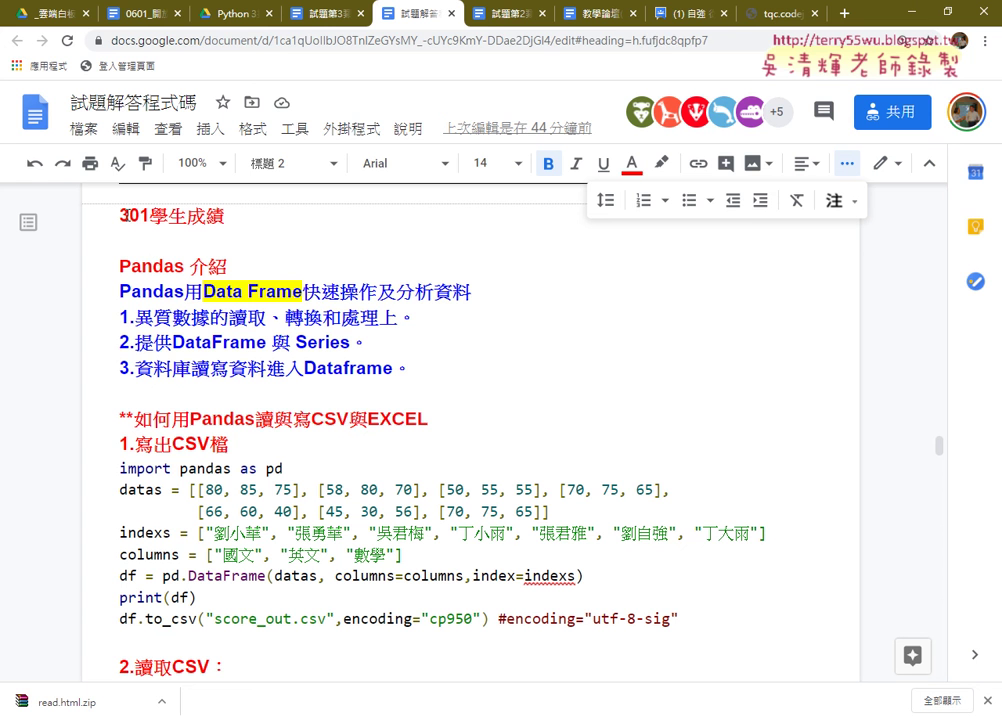
click(134, 215)
drag(134, 215, 225, 216)
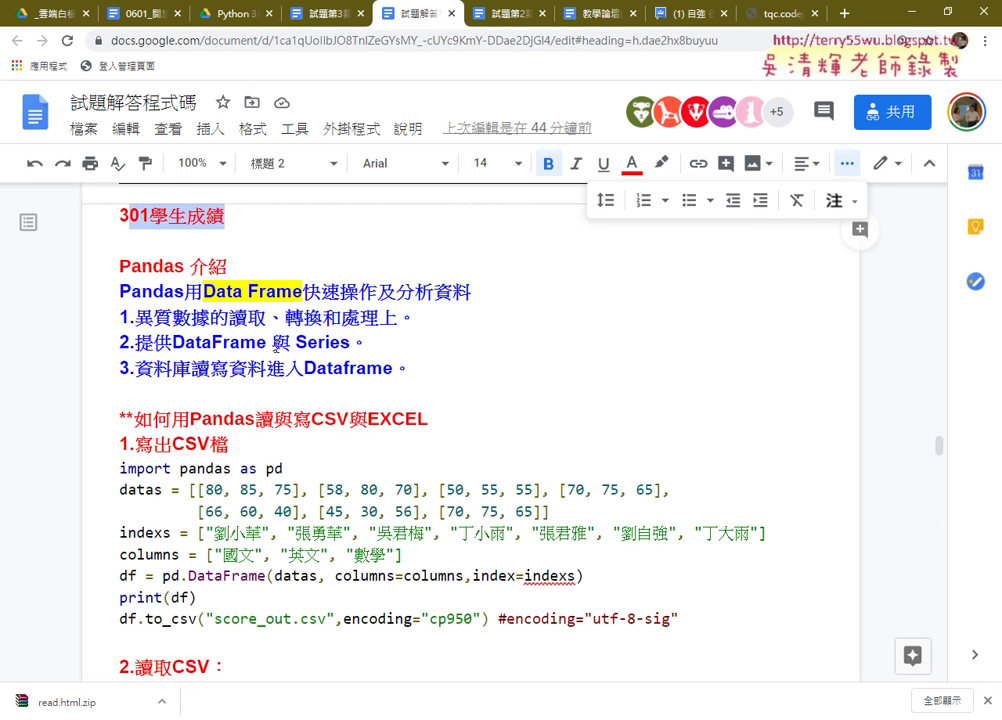
drag(119, 292, 302, 292)
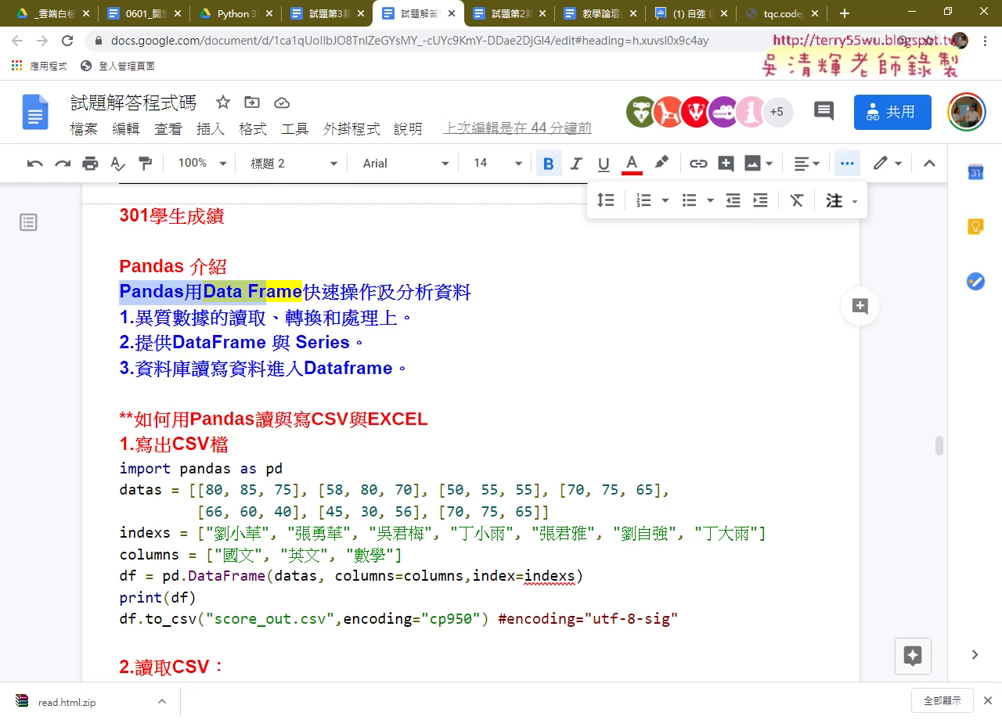
click(246, 292)
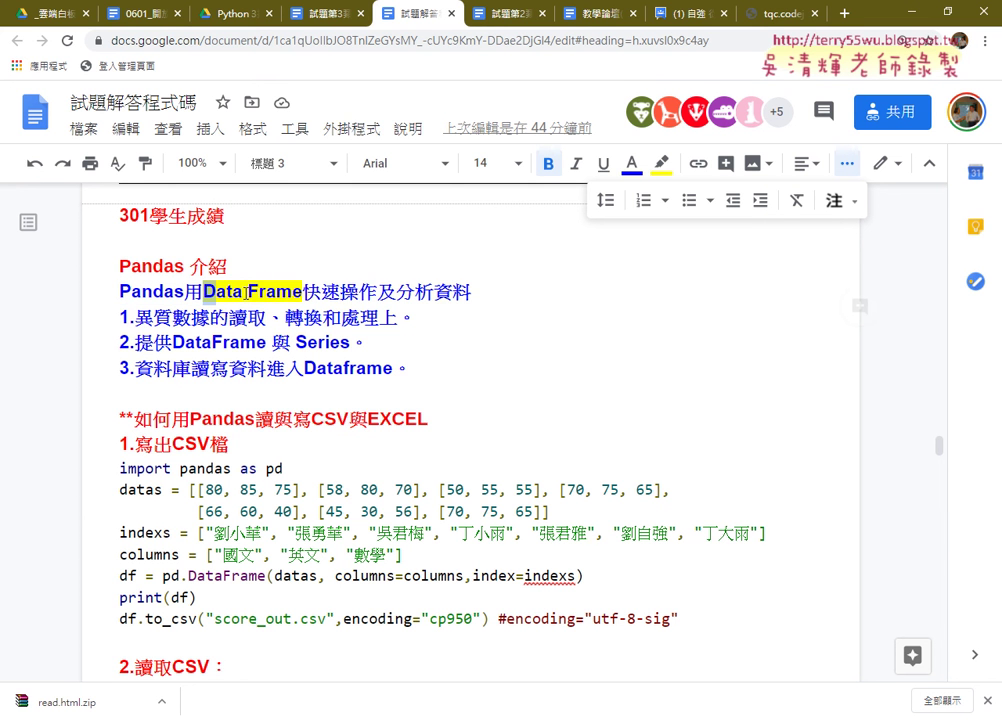
drag(246, 292, 302, 292)
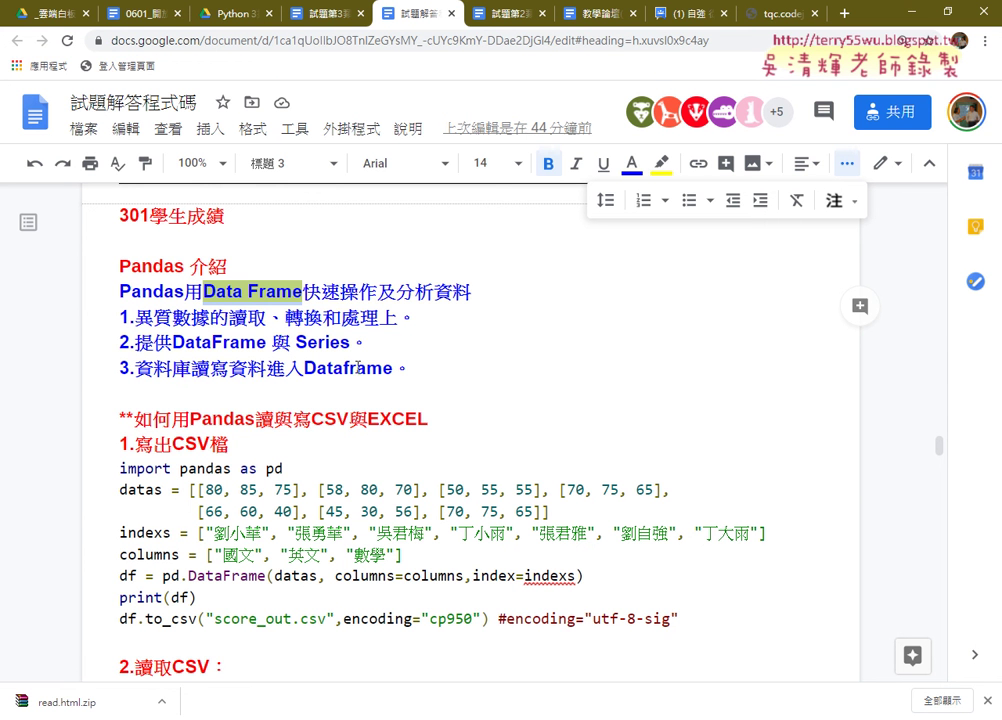
Point out 讀, 寫, CSV and EXCEL in the Pandas section heading
scroll(471, 383, down, 1)
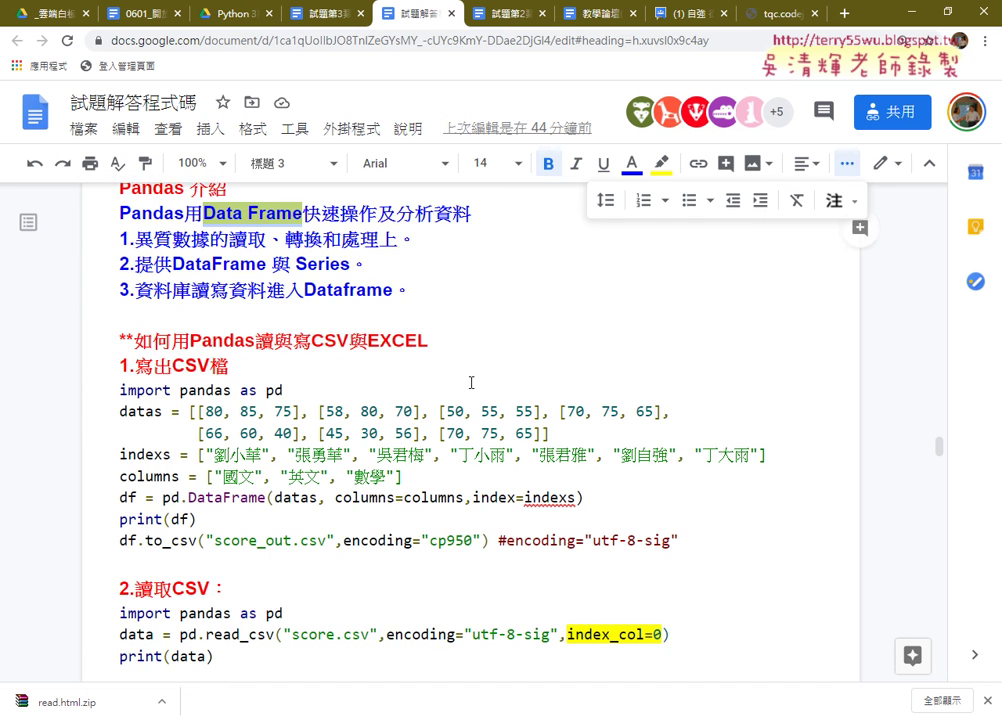
scroll(471, 383, down, 1)
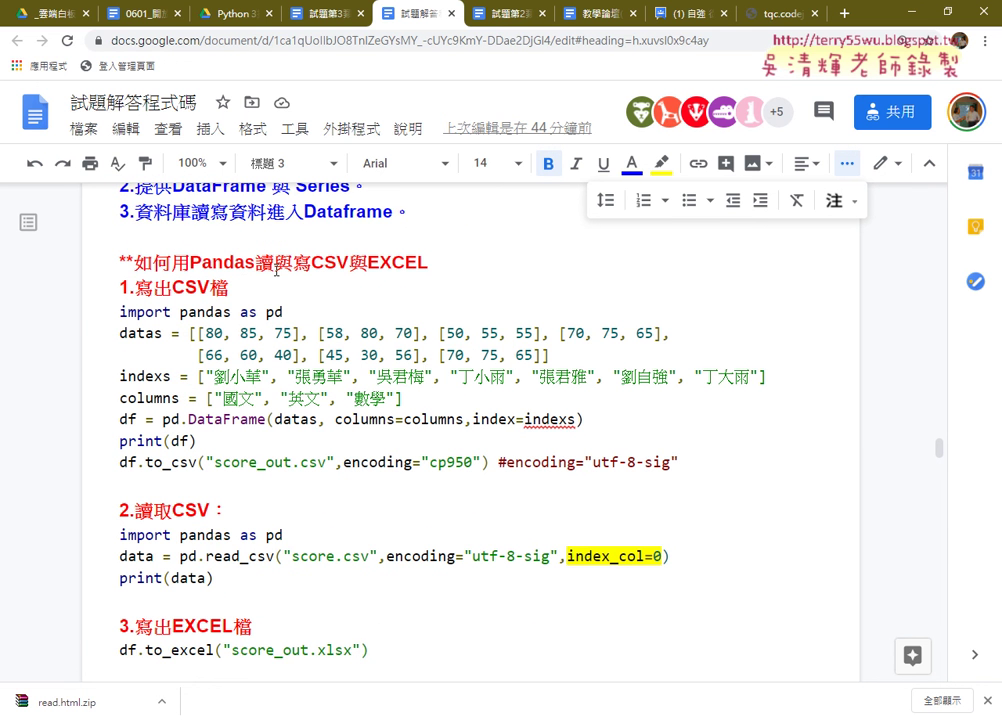
double_click(266, 263)
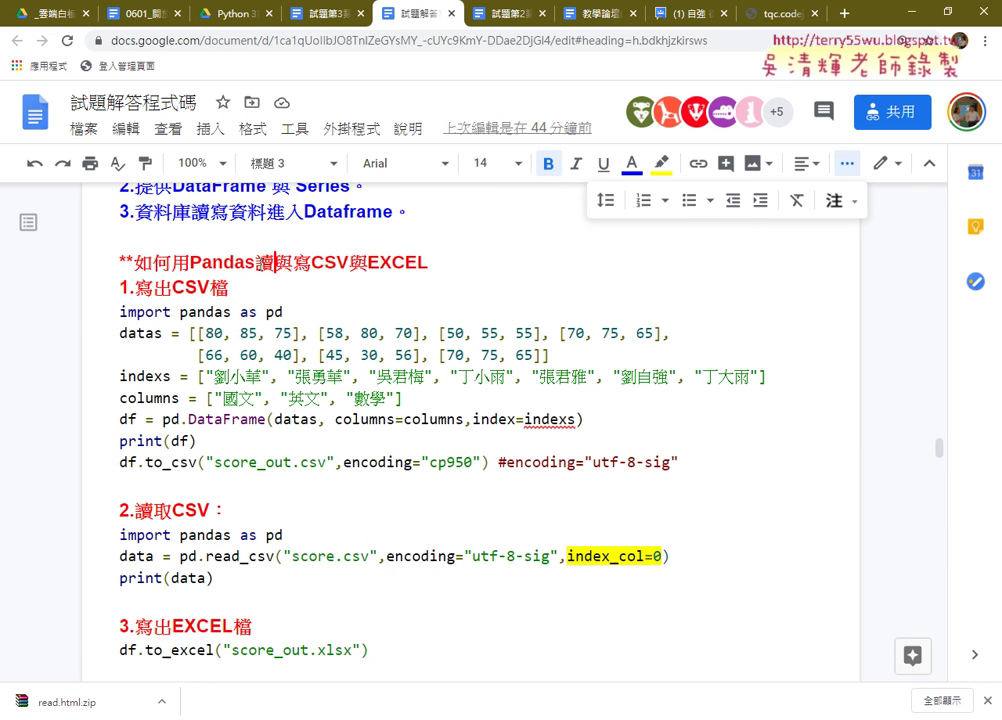
double_click(301, 263)
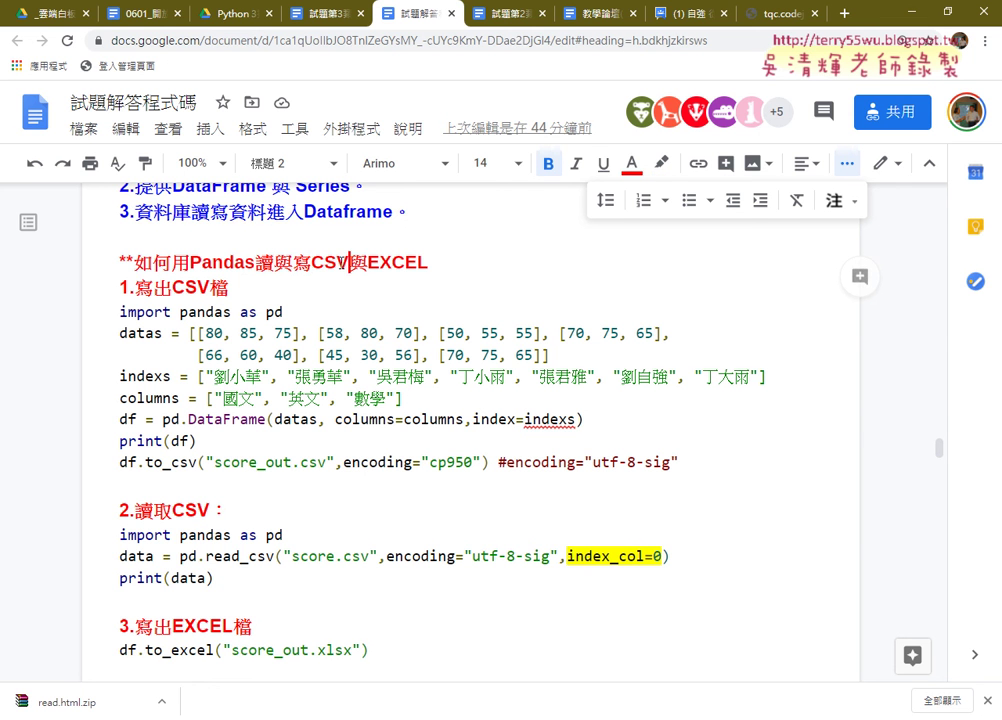
double_click(329, 263)
double_click(424, 264)
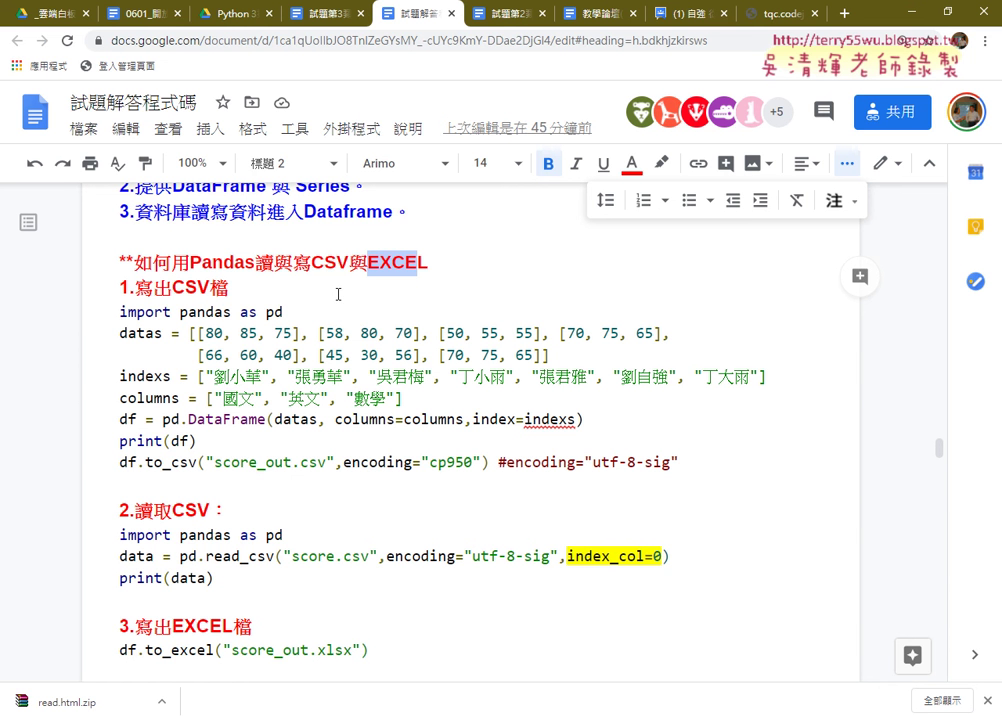
Return to the Question 3 document and scroll to its 2. 設計說明 requirements
click(314, 22)
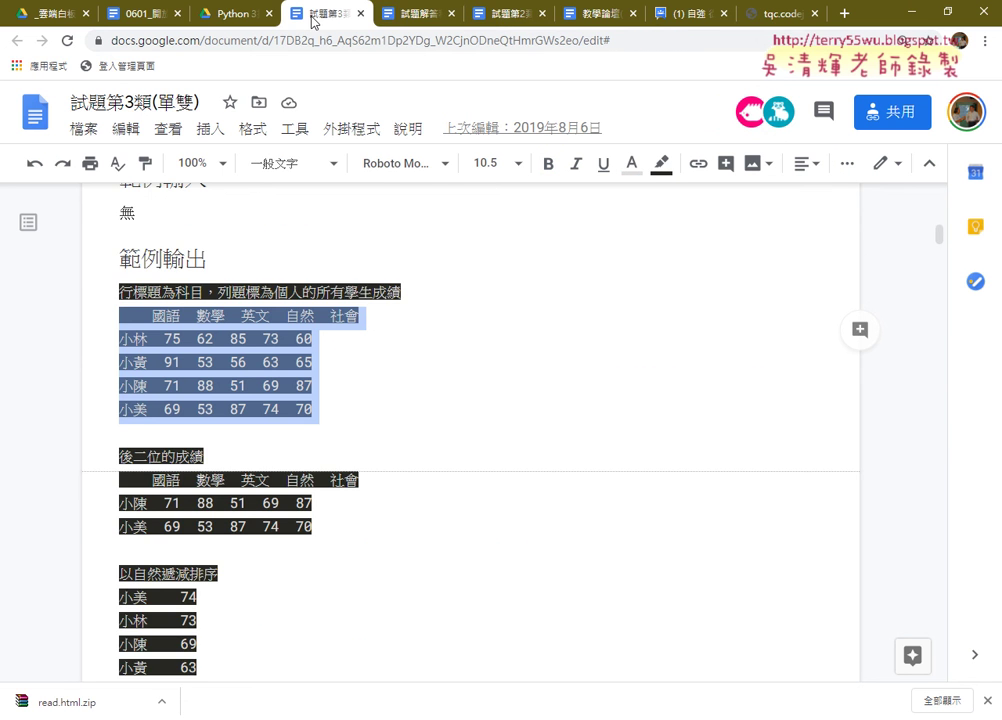
scroll(406, 288, up, 1)
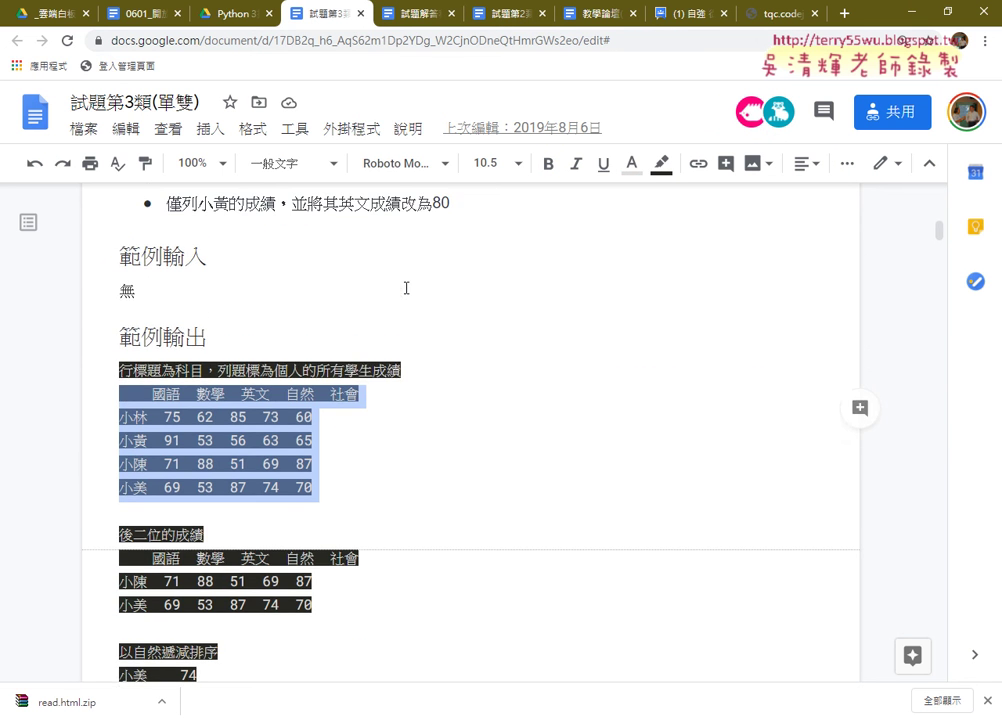
scroll(406, 288, up, 1)
scroll(406, 288, up, 1)
scroll(406, 288, up, 2)
scroll(406, 288, up, 1)
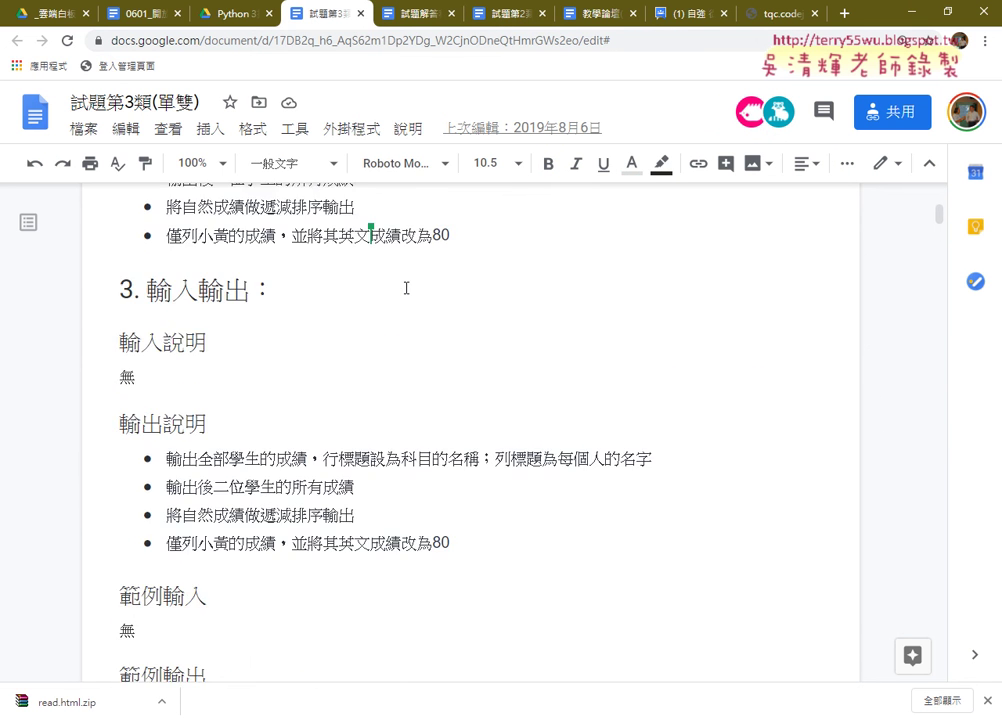
scroll(406, 288, up, 1)
scroll(406, 288, up, 1)
scroll(406, 288, up, 1)
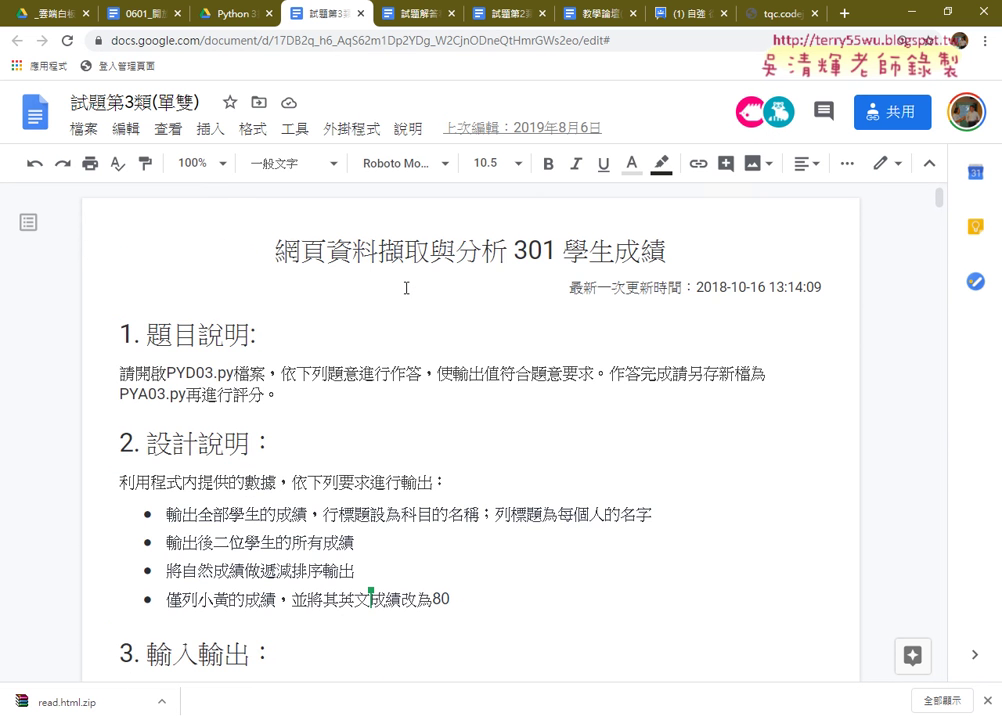
scroll(446, 329, down, 1)
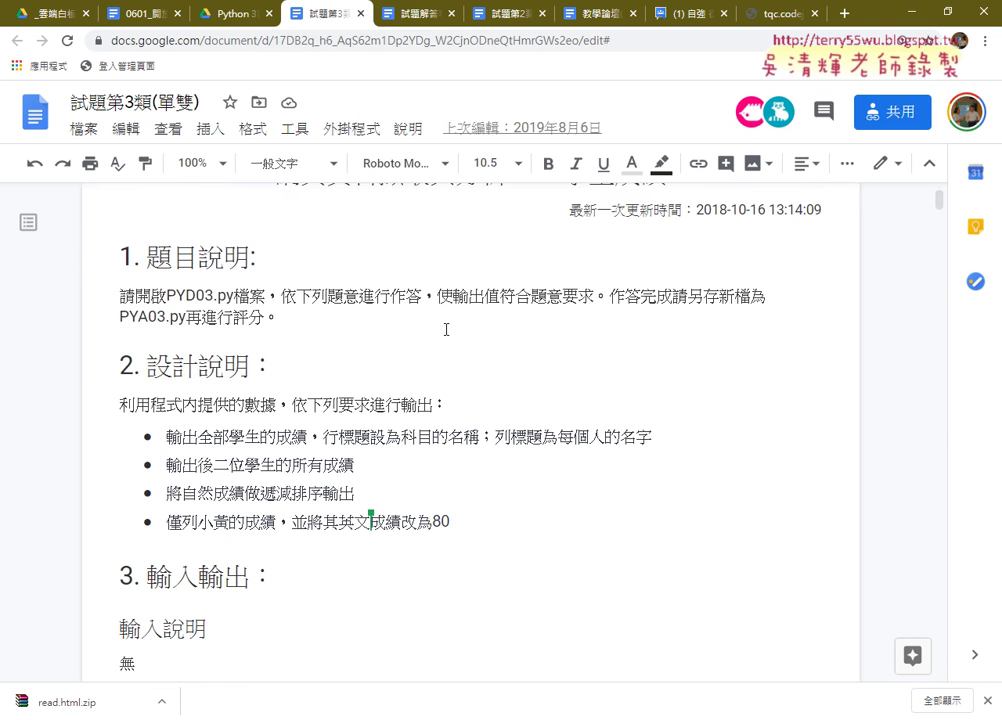
scroll(441, 358, down, 1)
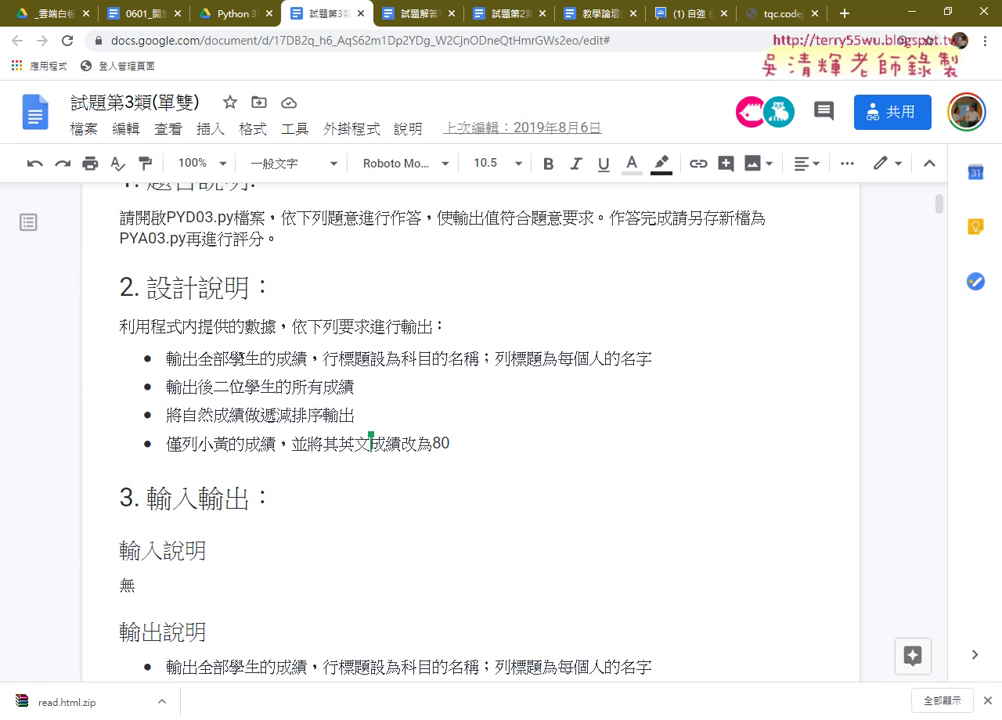
Highlight key requirement phrases: output all scores, 科目的名稱, 列標題, 輸出後二位, 自然, and the named student
drag(166, 358, 316, 362)
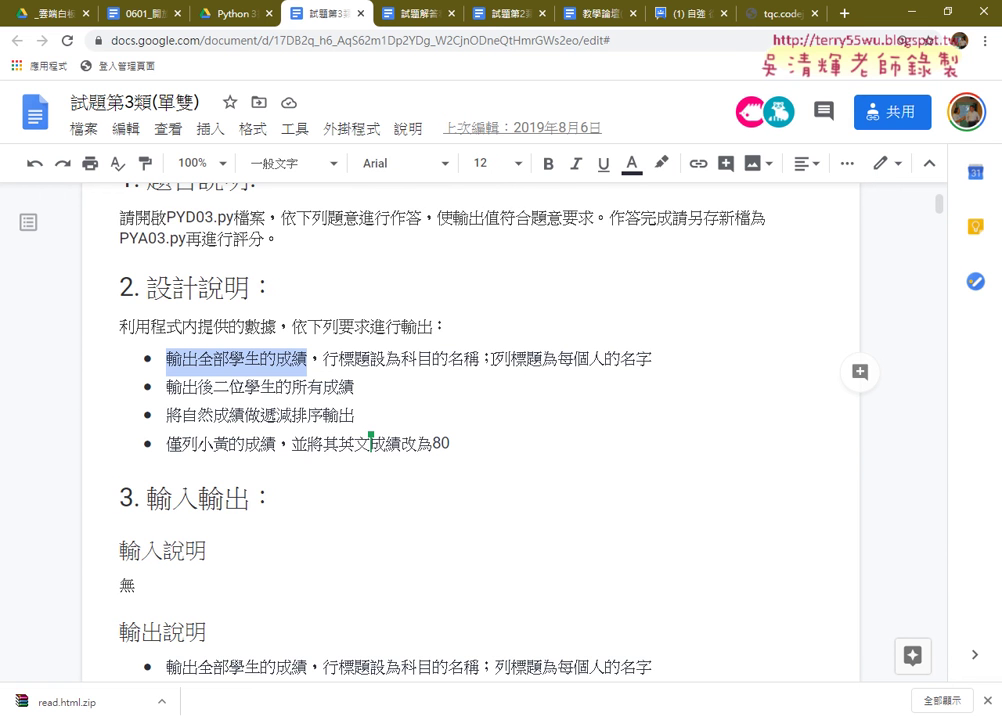
drag(494, 361, 651, 359)
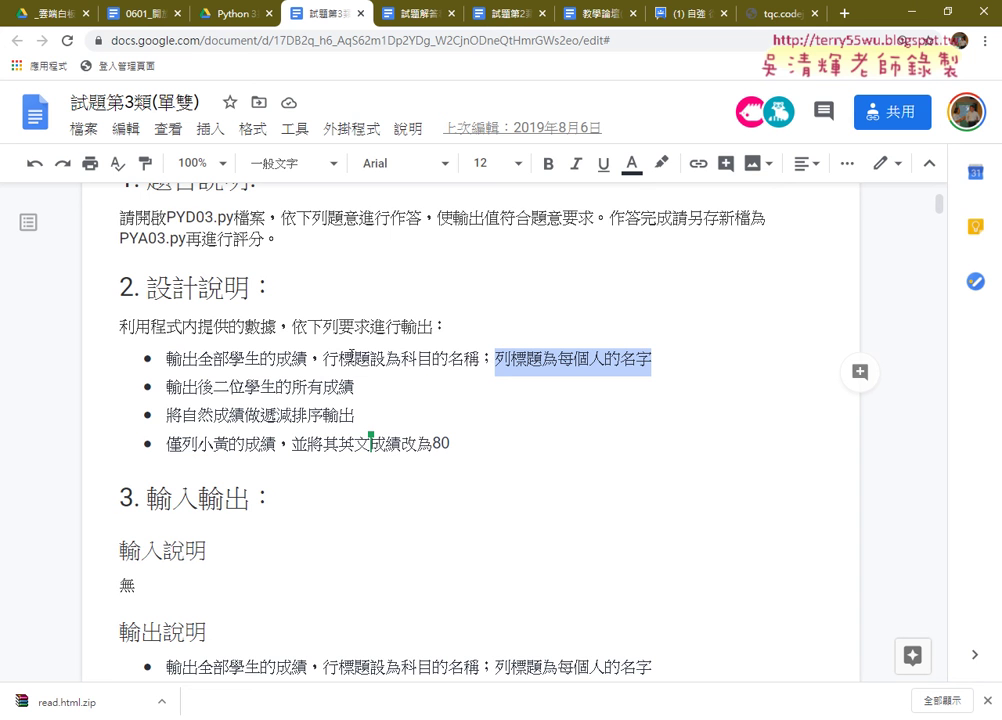
drag(403, 358, 479, 358)
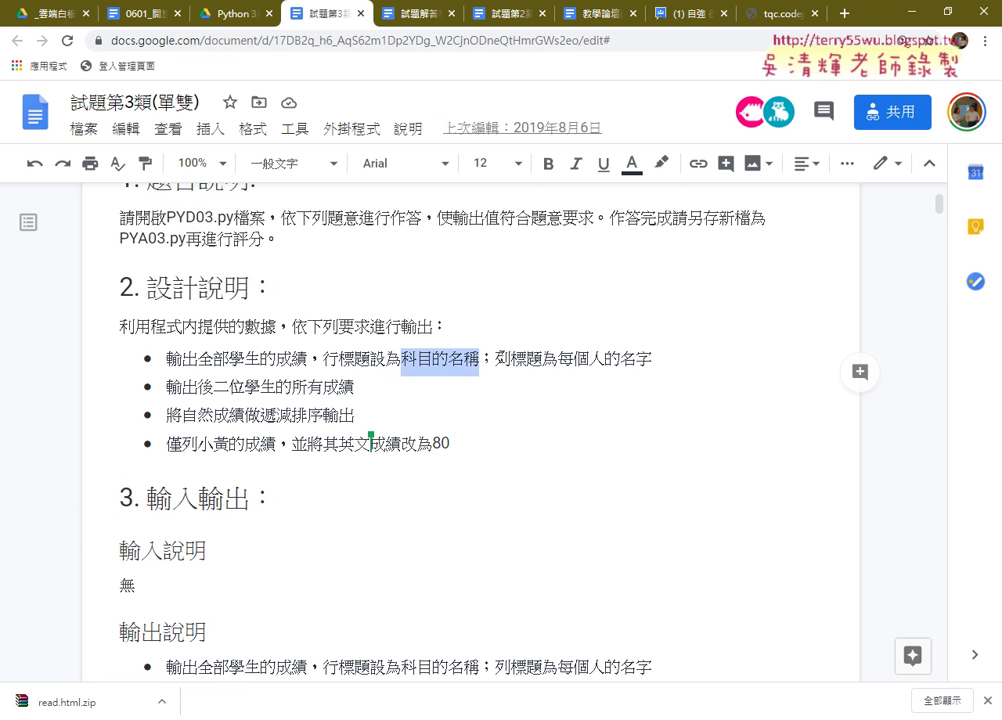
drag(495, 358, 541, 358)
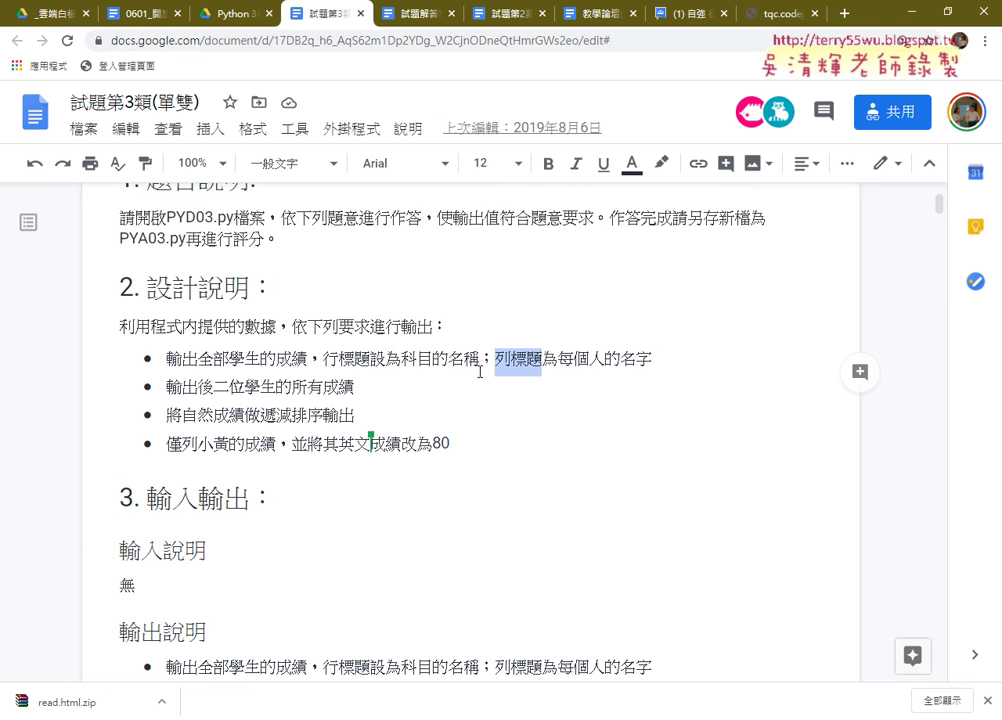
drag(166, 386, 244, 386)
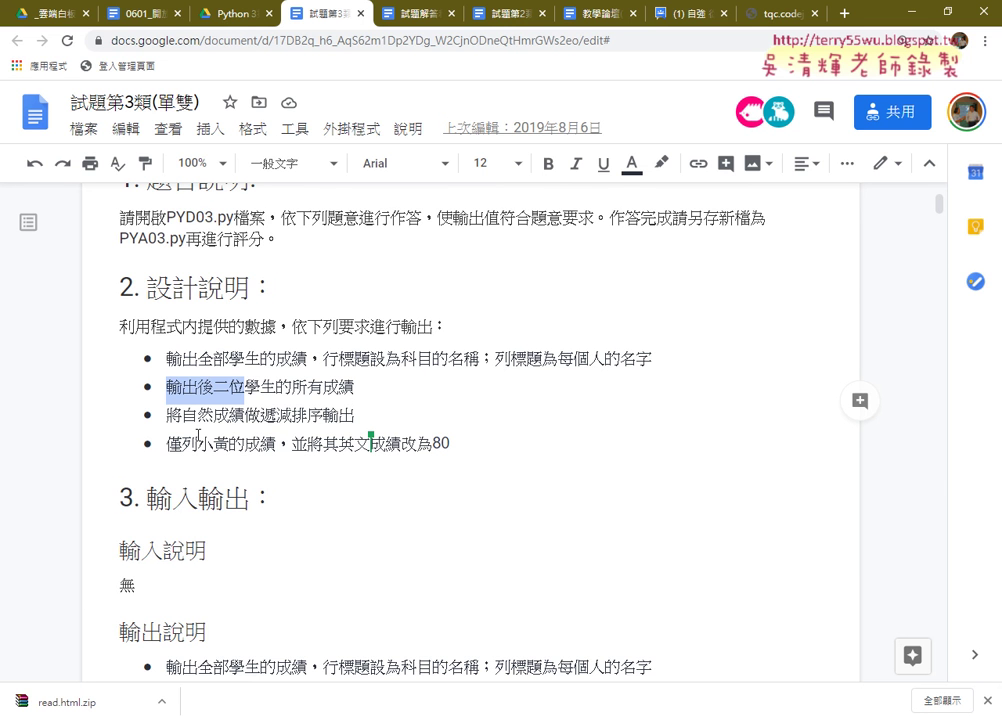
click(183, 414)
drag(183, 414, 212, 416)
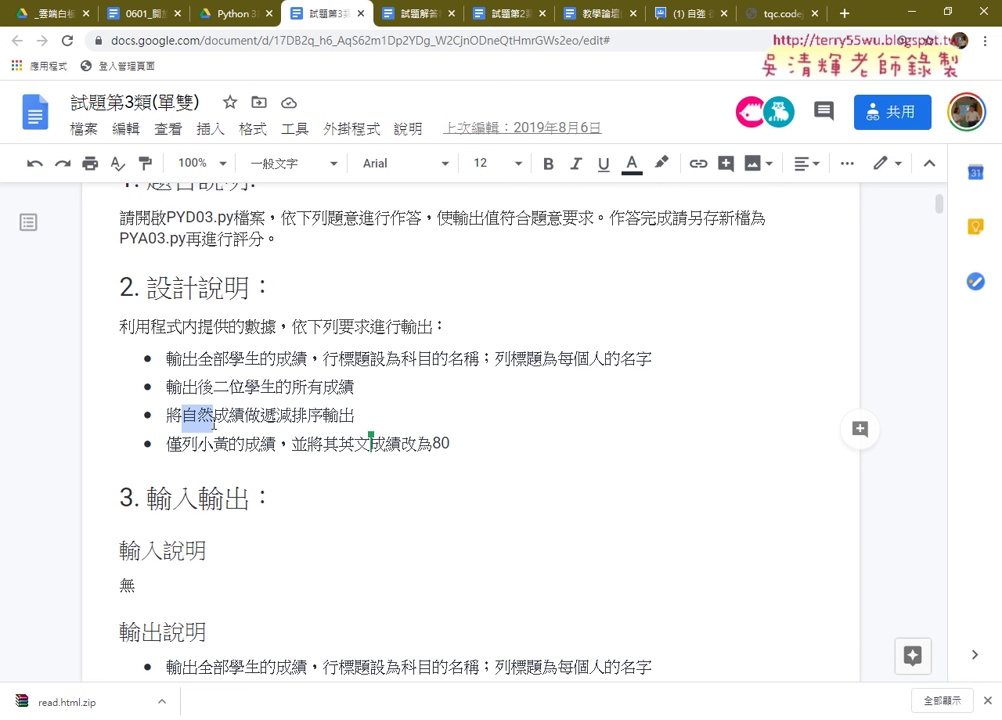
drag(197, 444, 229, 445)
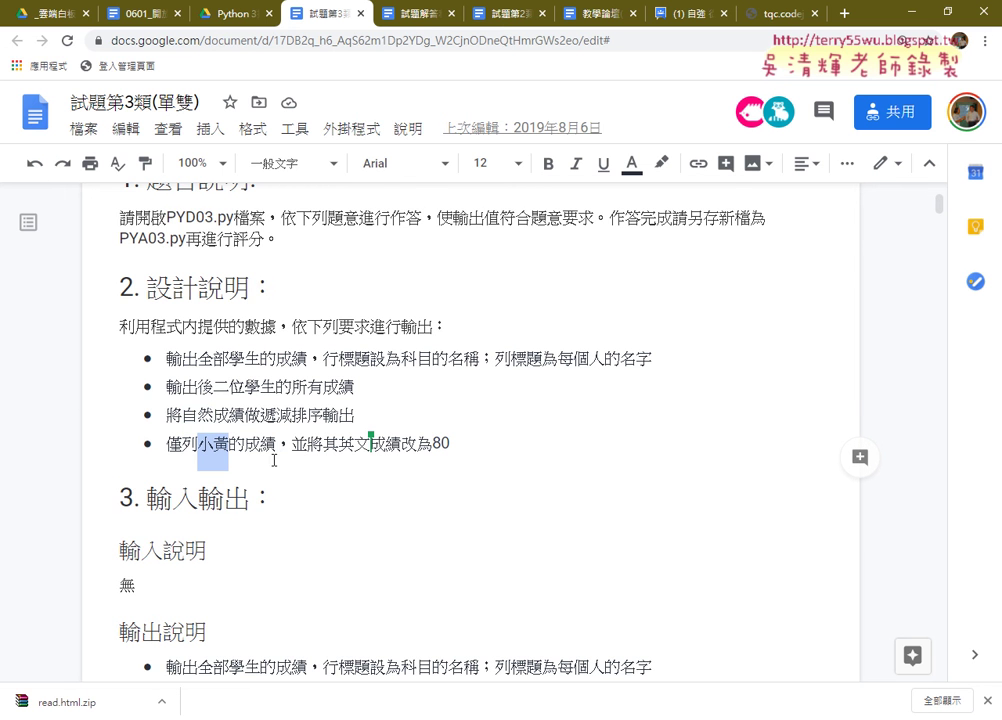
Highlight the second student's row in the sample output, then go back to 試題解答程式碼
scroll(436, 474, down, 2)
scroll(434, 471, down, 2)
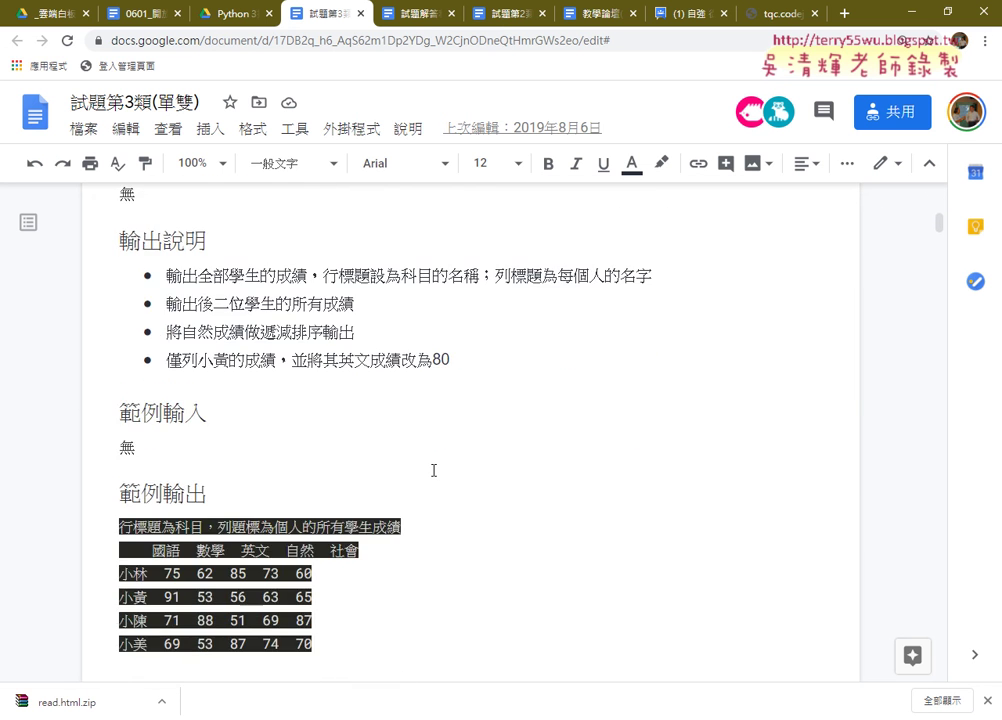
scroll(432, 470, down, 2)
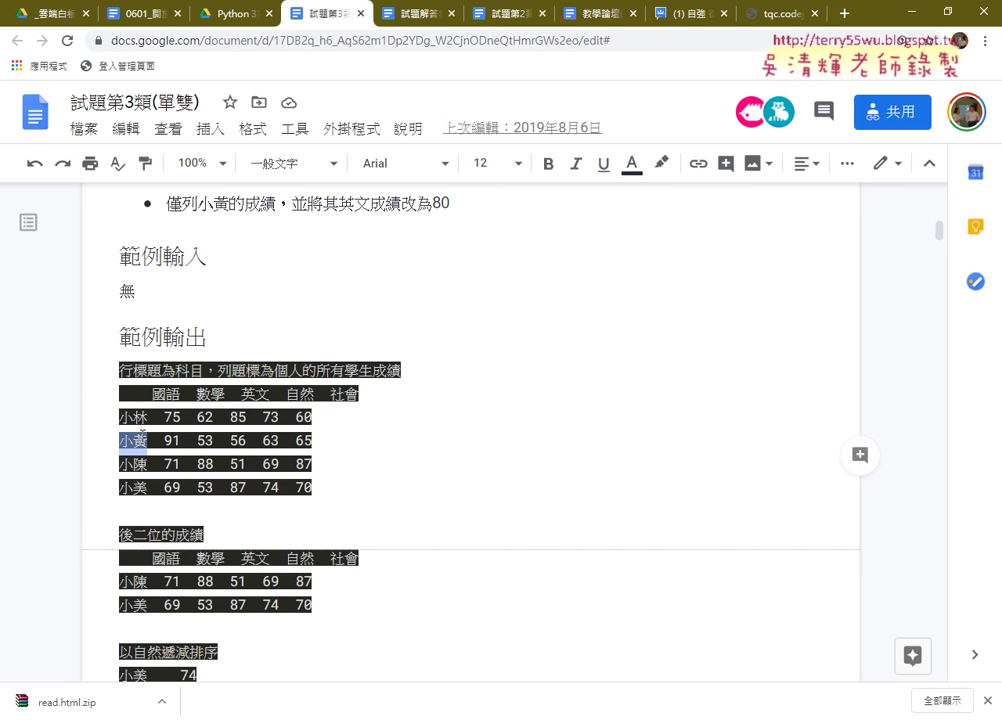
mouse_move(319, 418)
mouse_down()
mouse_move(303, 428)
mouse_move(319, 443)
mouse_up()
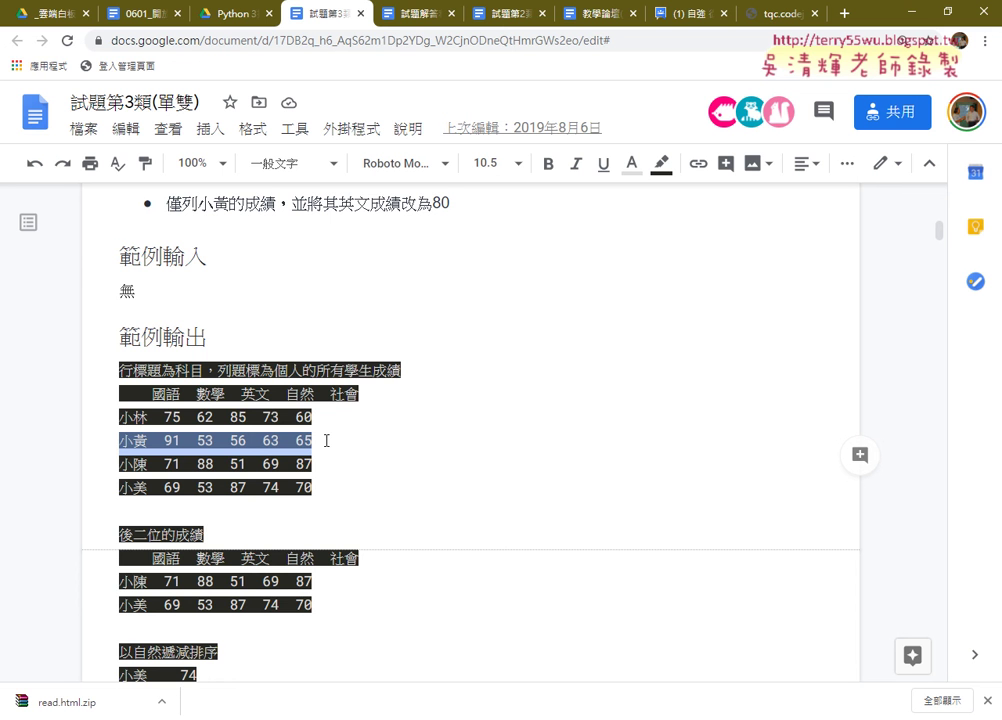
click(415, 14)
Scroll 試題解答程式碼 down to the 4.讀取EXCEL檔 section
scroll(425, 280, up, 1)
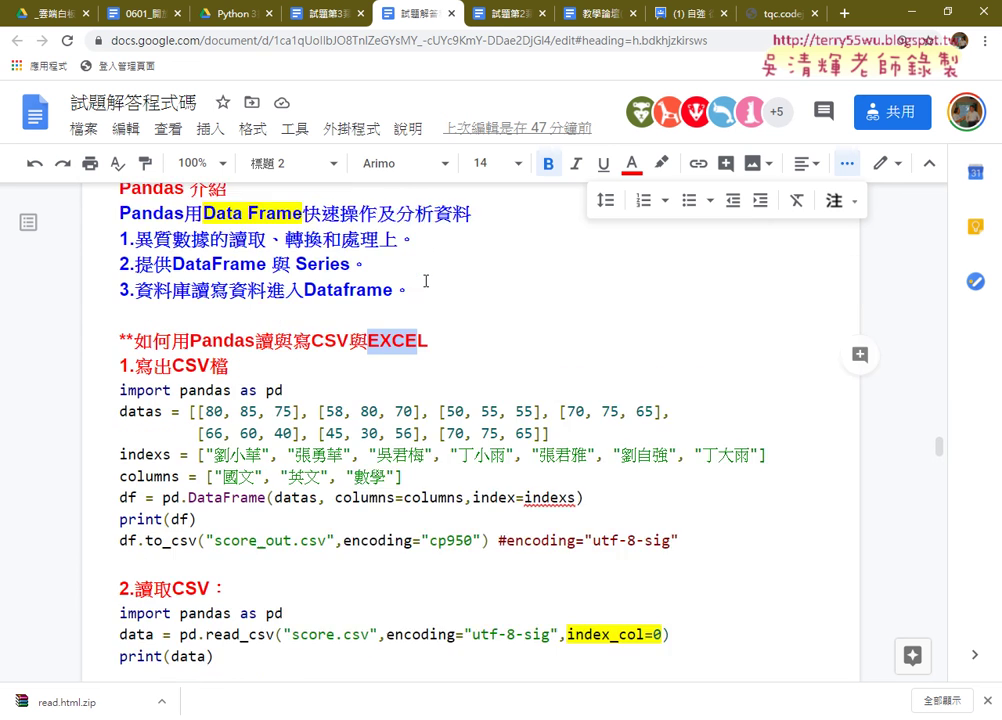
scroll(427, 282, down, 2)
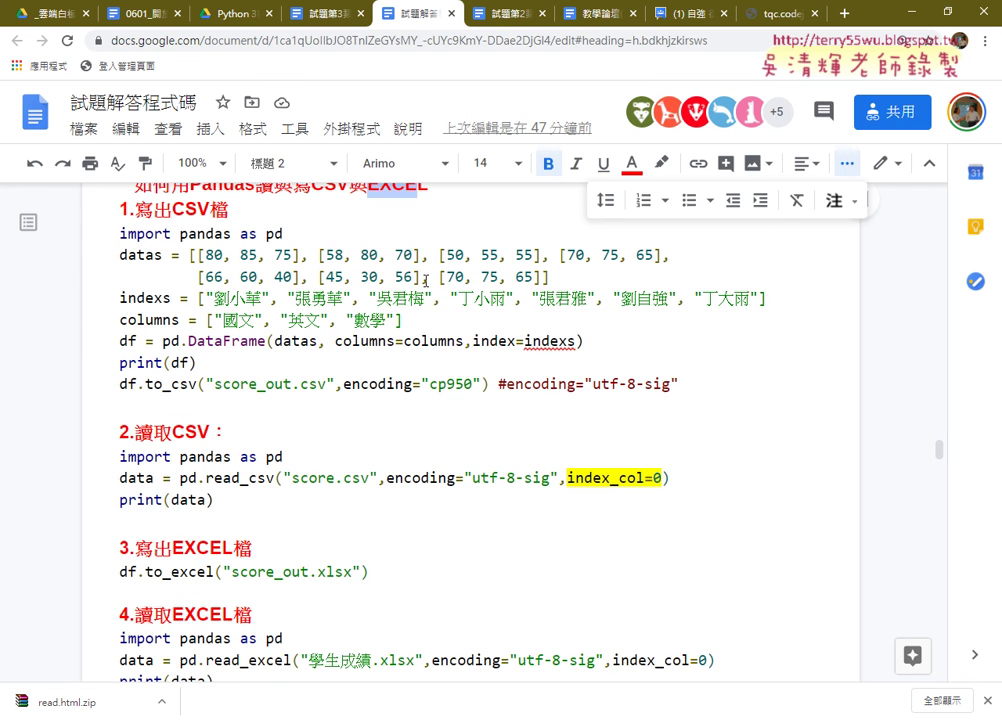